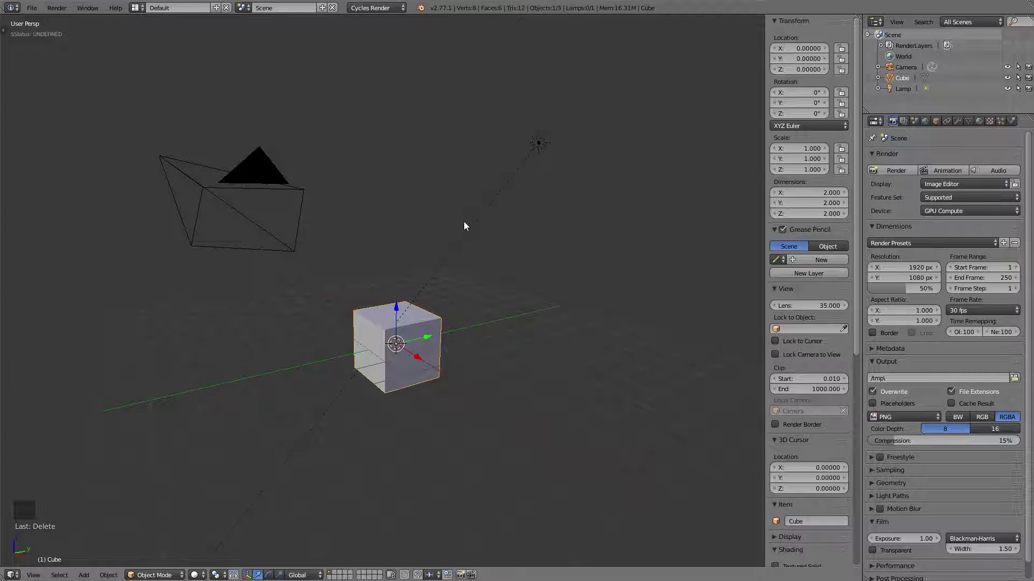
Select all objects and preview them in wireframe, cancel a scale, then return to solid shading.
mouse_move(431, 286)
middle_mouse_down()
mouse_move(425, 305)
mouse_move(437, 275)
mouse_move(430, 301)
middle_mouse_up()
scroll(430, 301, "up", 1)
scroll(429, 323, "down", 1)
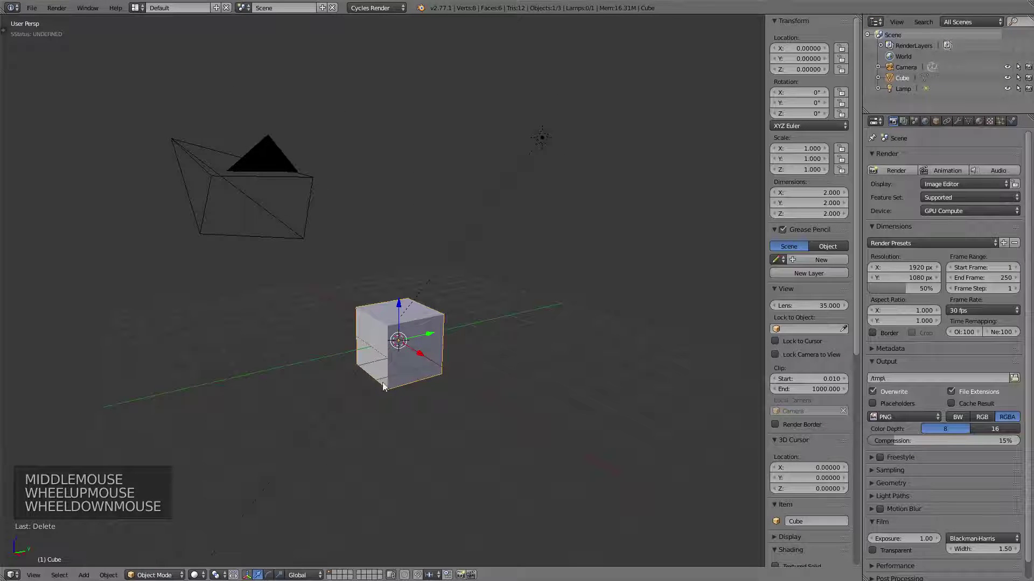
mouse_move(489, 360)
middle_mouse_down()
mouse_move(470, 353)
mouse_move(482, 348)
middle_mouse_up()
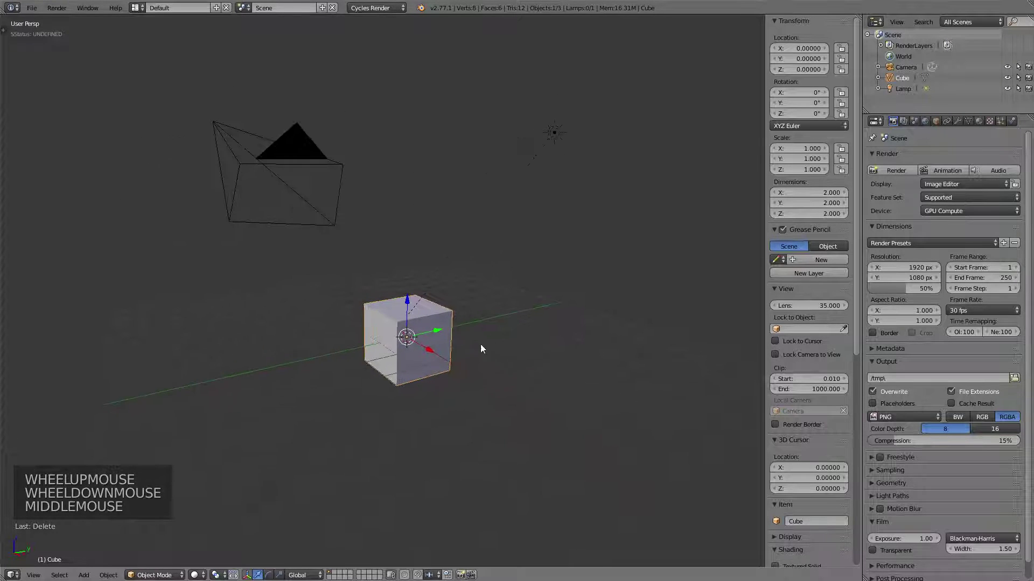
key("a")
key("a")
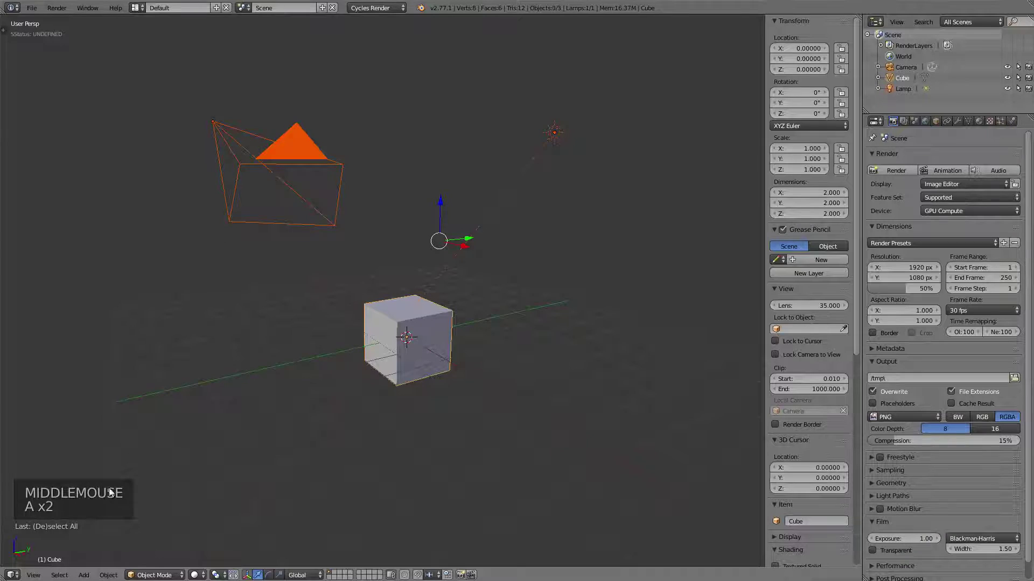
key("a")
key("z")
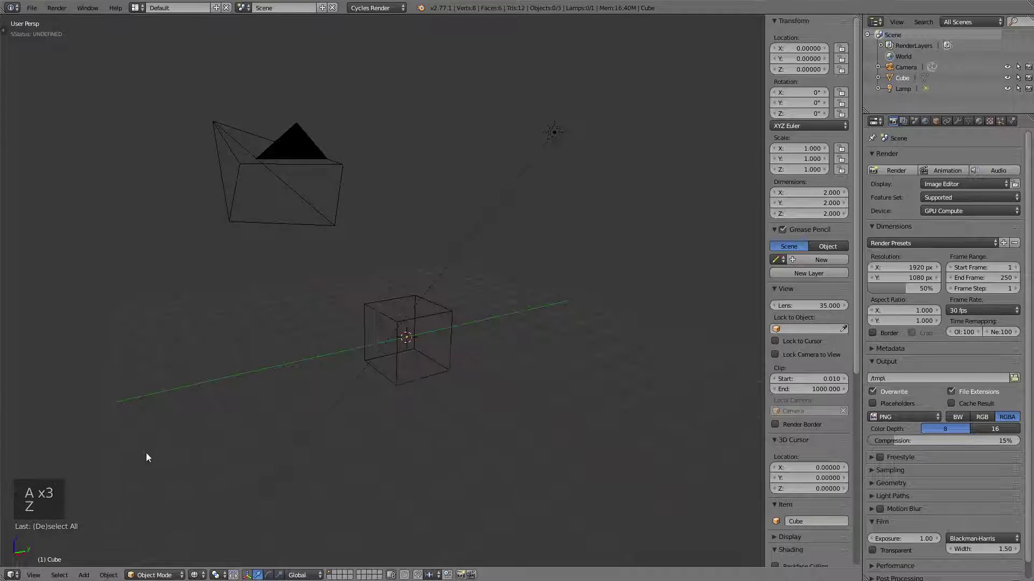
key("a")
key("s")
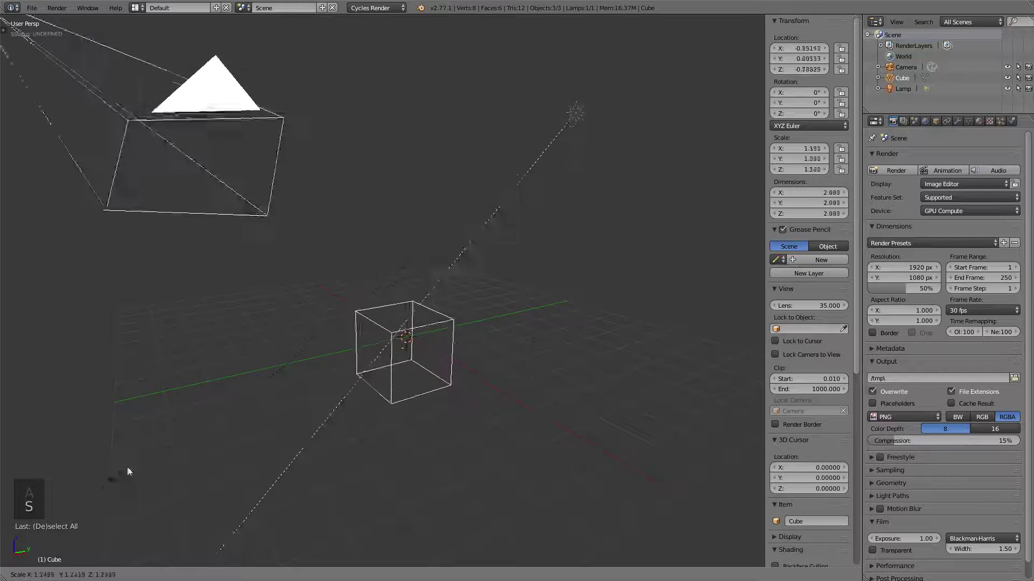
right_click(105, 474)
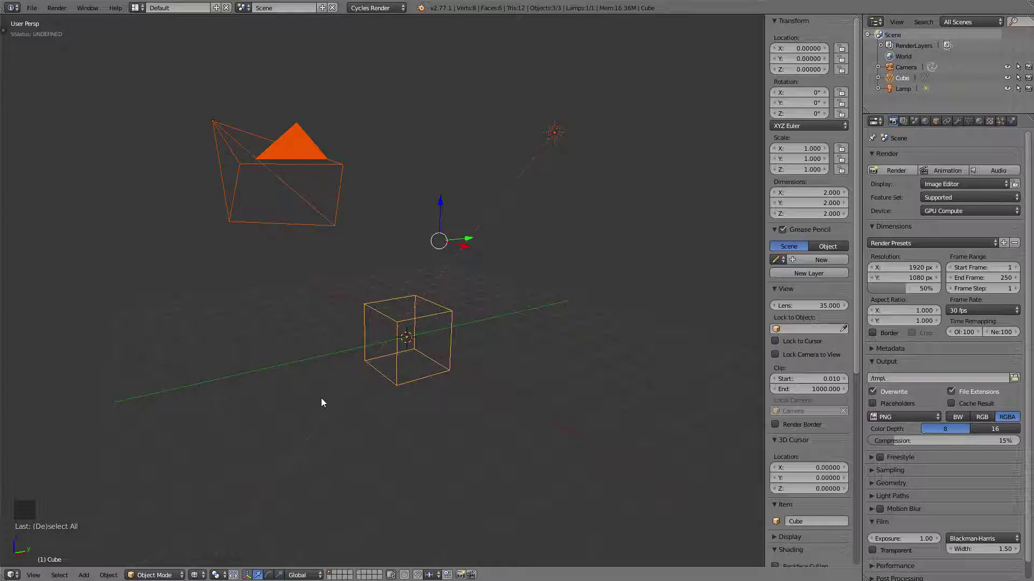
key("z")
Select the lamp and the camera and delete both.
middle_click_drag(447, 319, 557, 175)
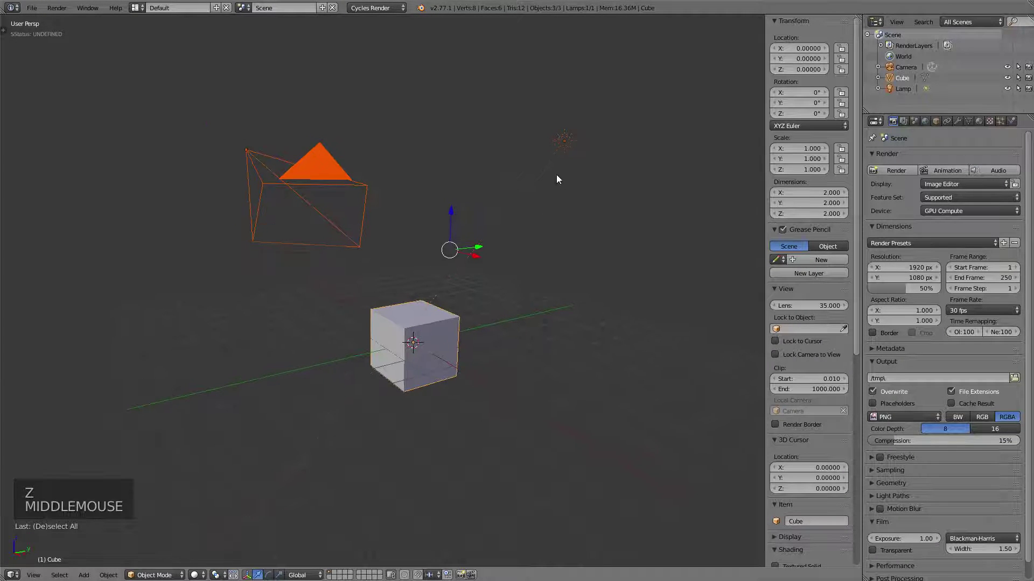
right_click(563, 140)
right_click(305, 169, "shift")
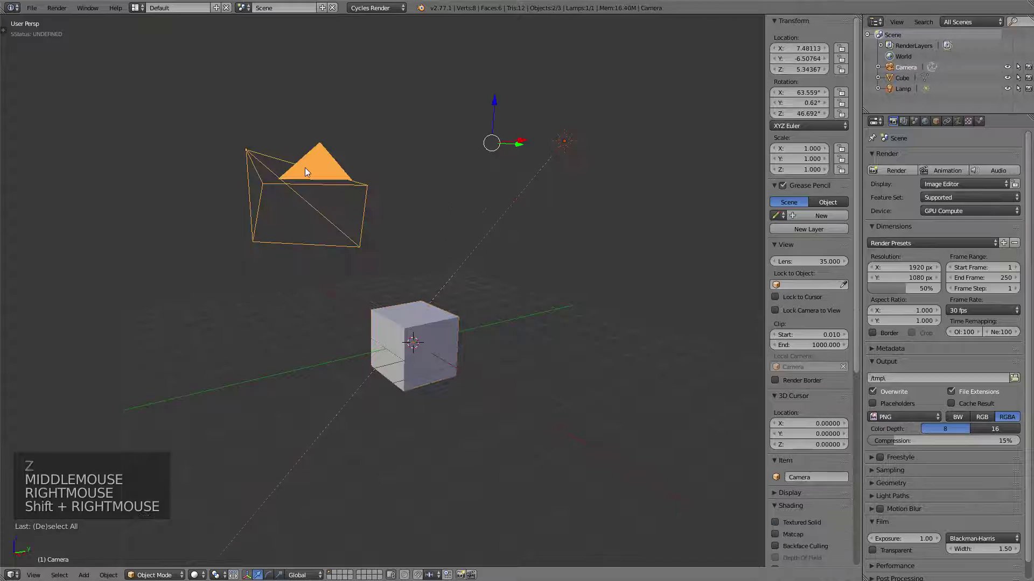
key("x")
left_click(424, 193)
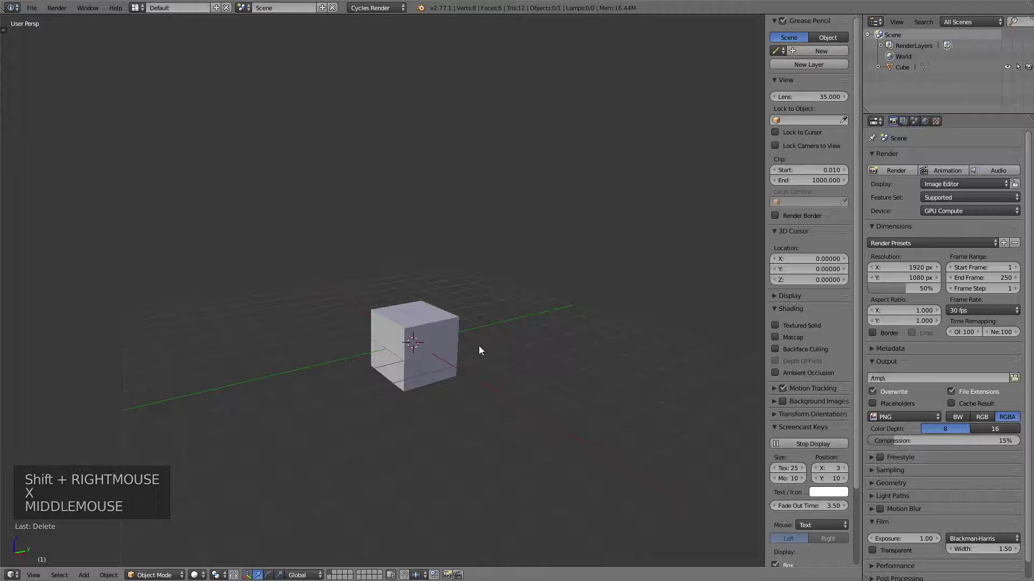
Add a UV sphere mesh to the scene.
middle_click_drag(479, 346, 199, 235)
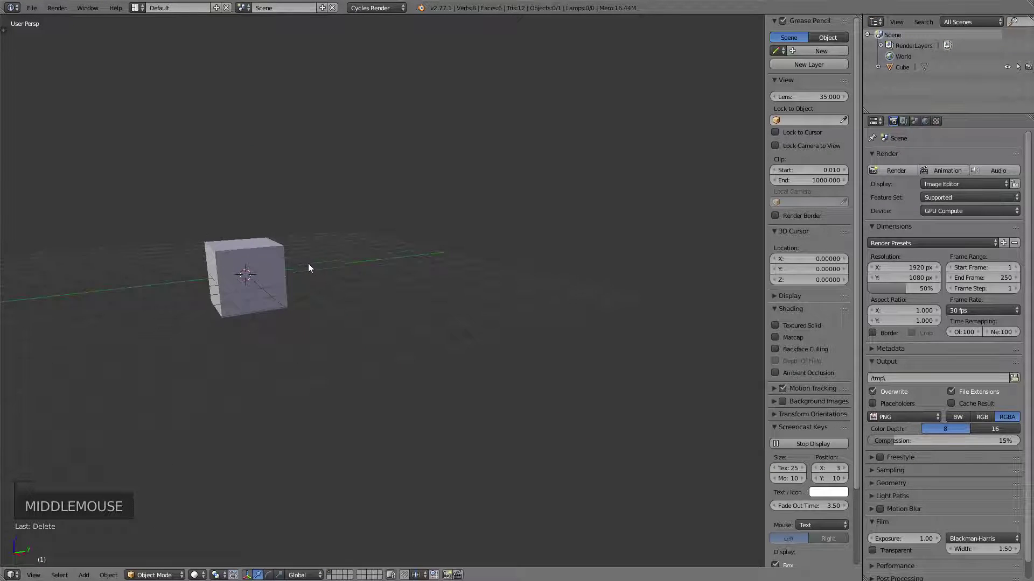
scroll(308, 264, "up", 1)
middle_click_drag(309, 265, 395, 292)
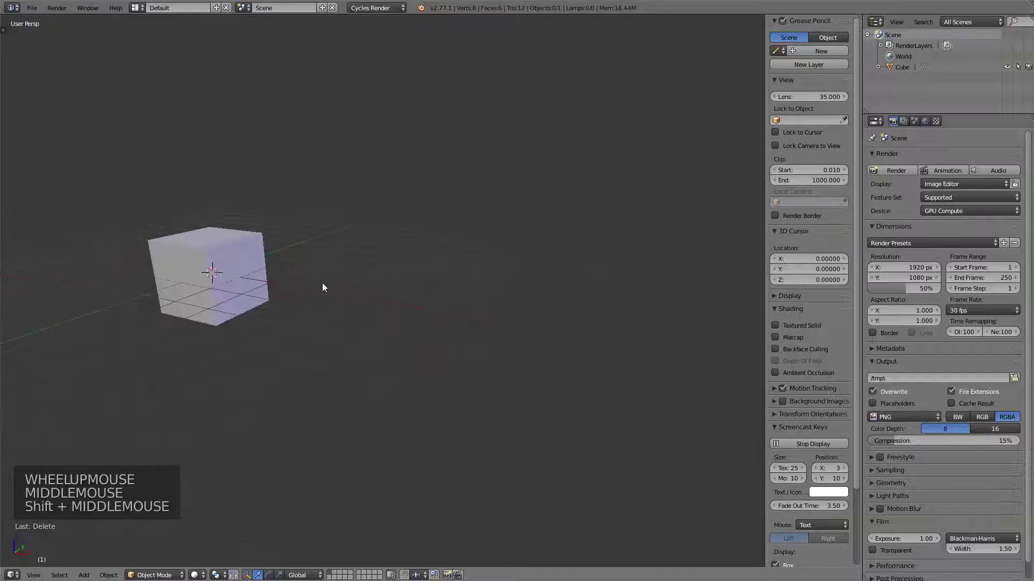
middle_click_drag(323, 286, 473, 307)
key("shift+a")
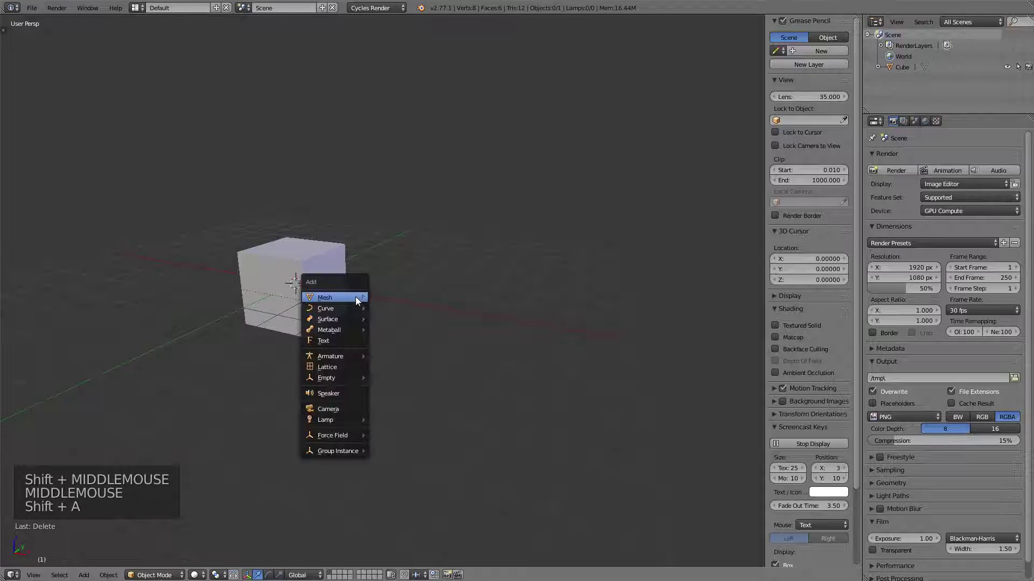
mouse_move(353, 298)
left_click(409, 330)
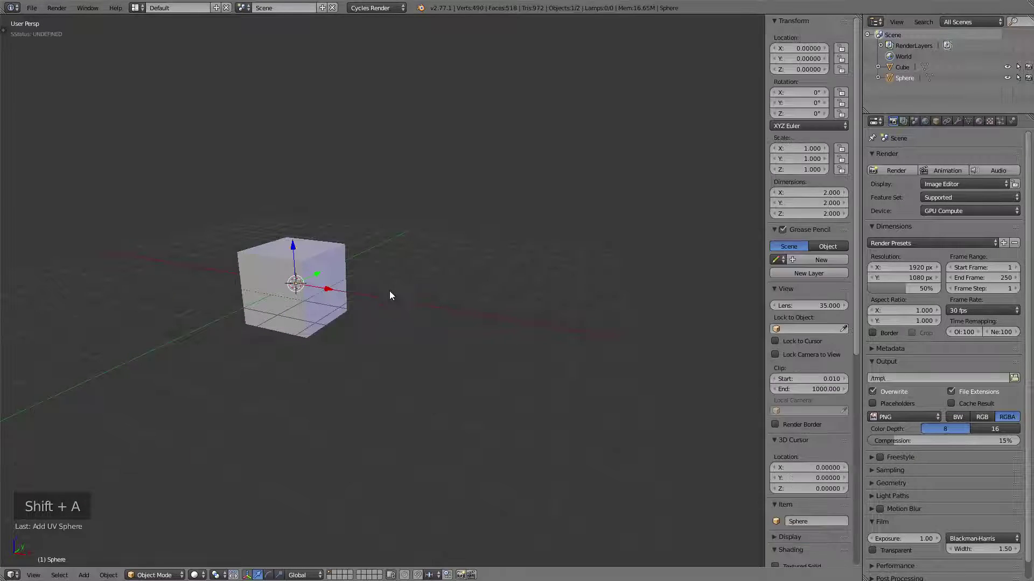
Move the sphere up and to the right of the cube's centre.
key("s")
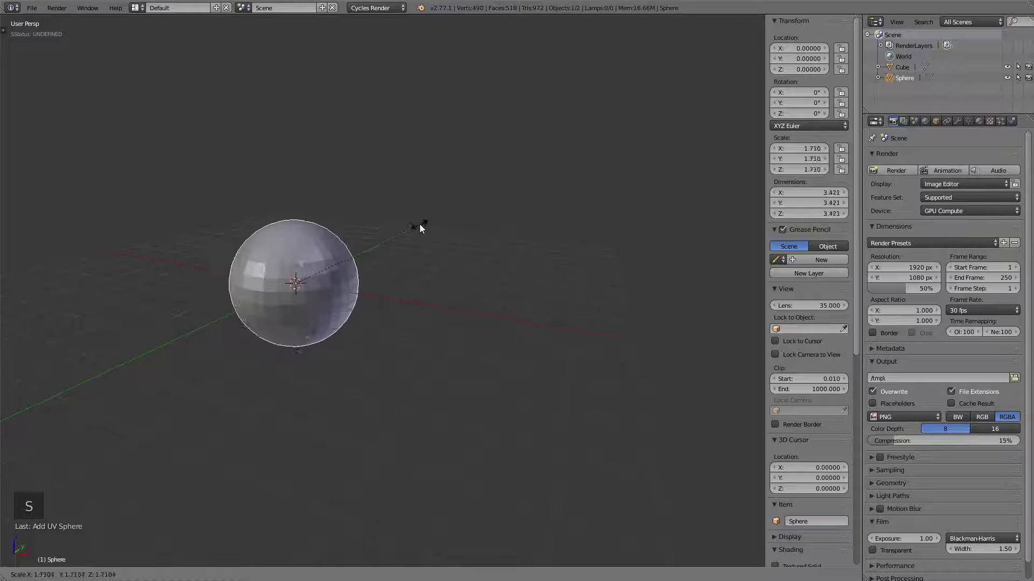
right_click(414, 227)
key("g")
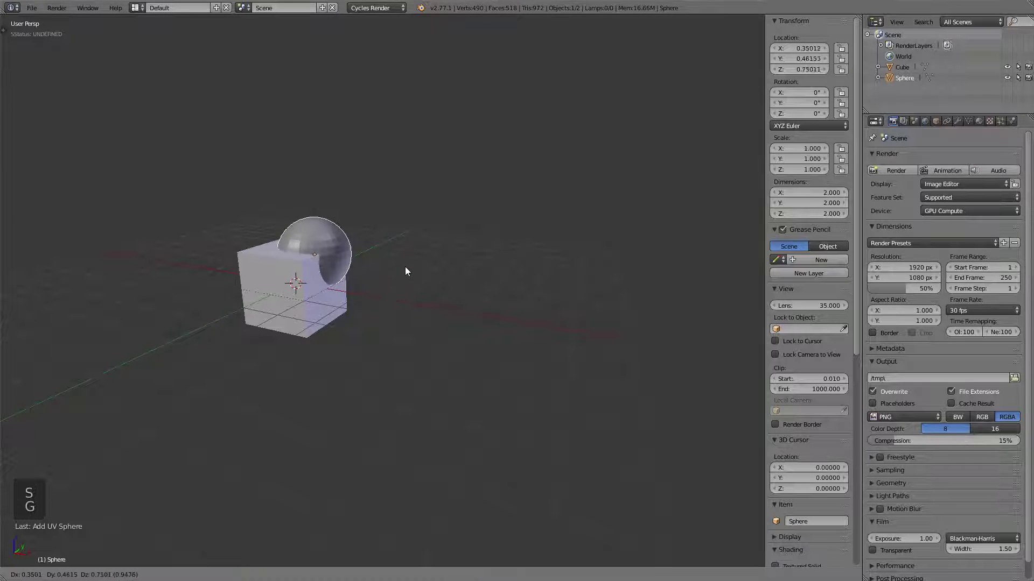
left_click(409, 267)
scroll(376, 269, "up", 2)
middle_click_drag(376, 265, 406, 281)
Scale the sphere to 1.278 and set it over the cube's upper corner.
key("s")
key("s")
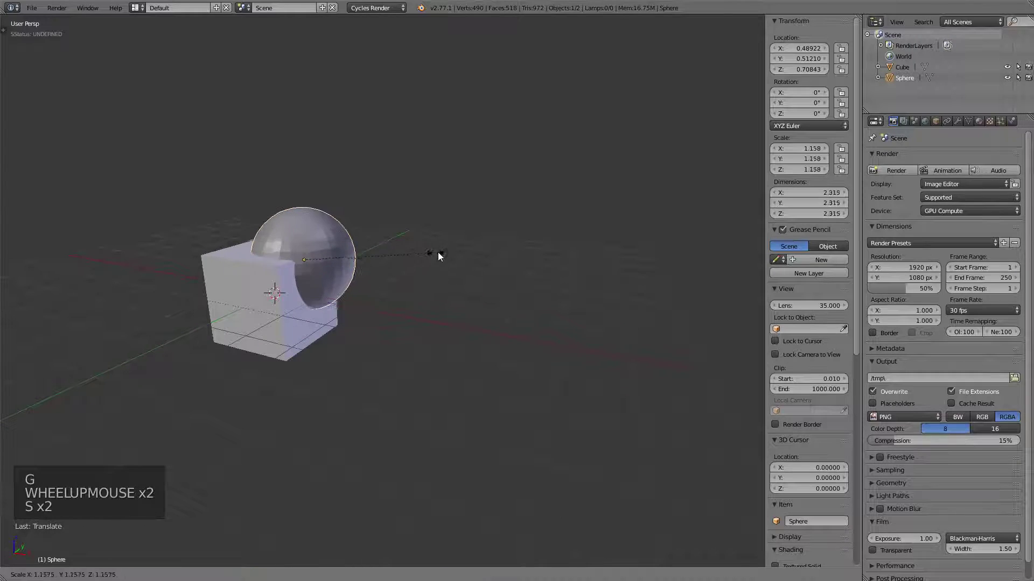
left_click(449, 249)
middle_click_drag(449, 249, 400, 284, "shift")
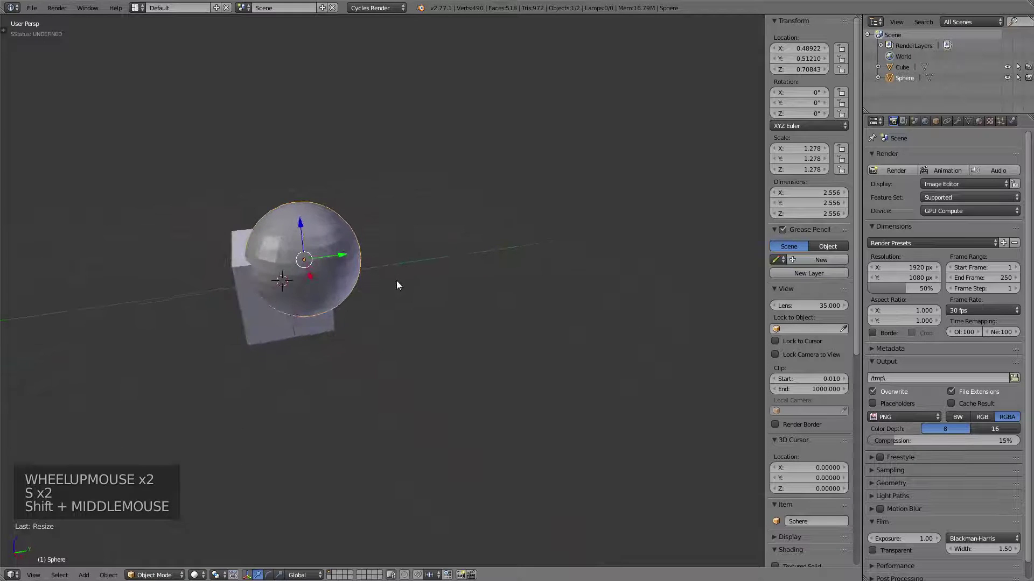
key("g")
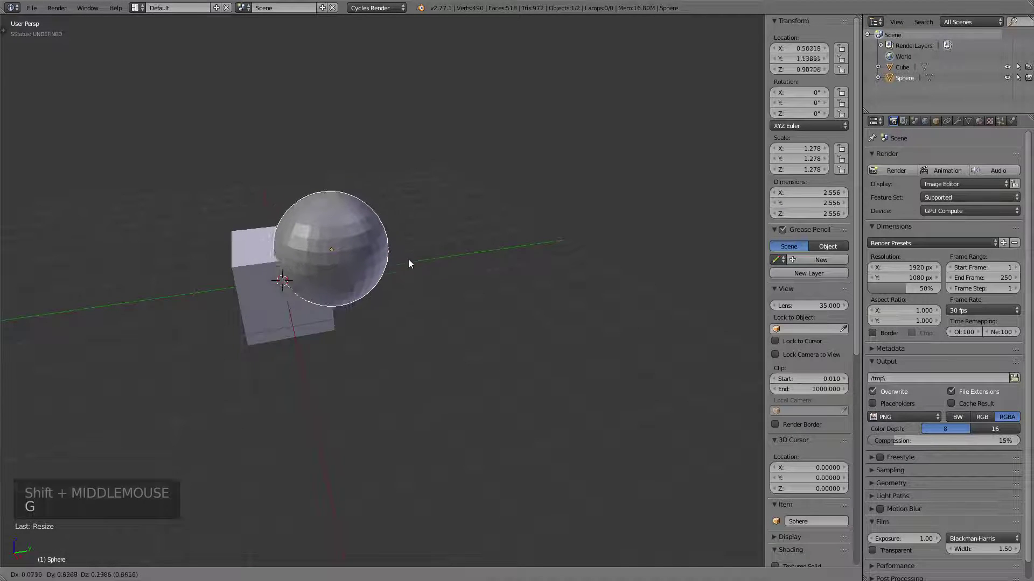
left_click(395, 262)
Select the cube and the sphere together.
middle_click_drag(365, 321, 405, 315, "shift")
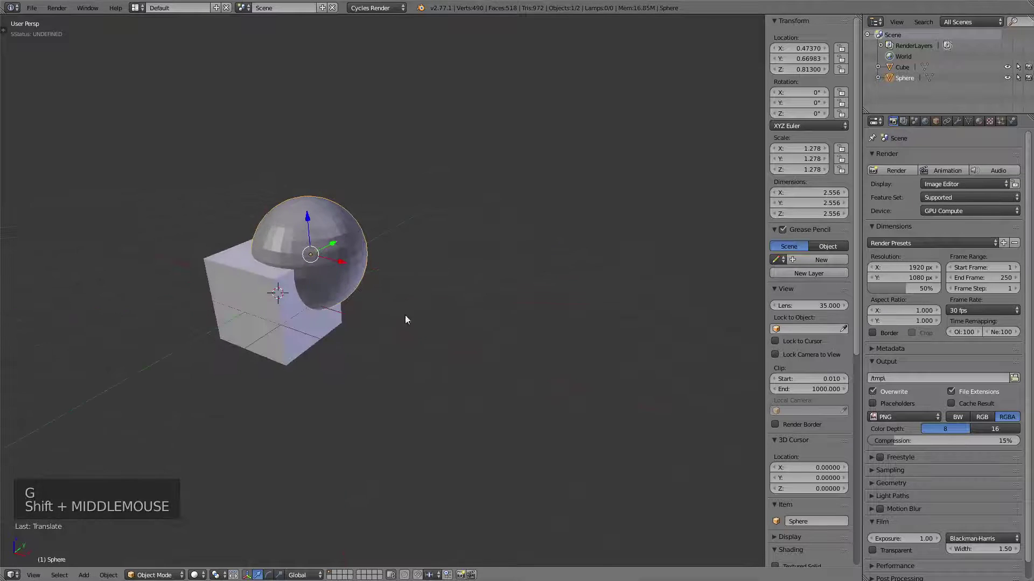
right_click(299, 335)
middle_click_drag(429, 254, 241, 228)
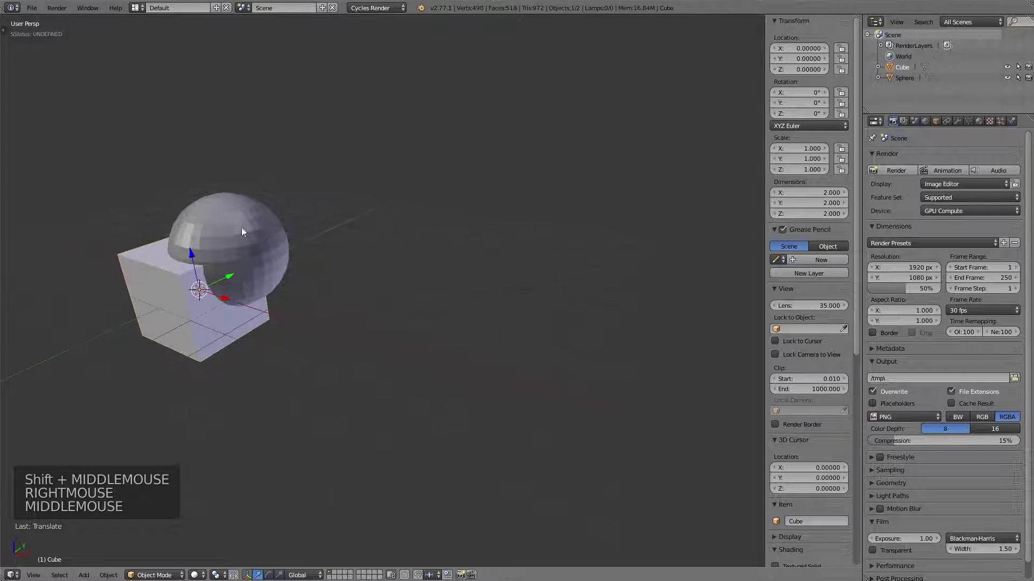
right_click(228, 198, "shift")
Duplicate the cube-and-sphere pair twice, placing each copy further to the right.
key("shift+d")
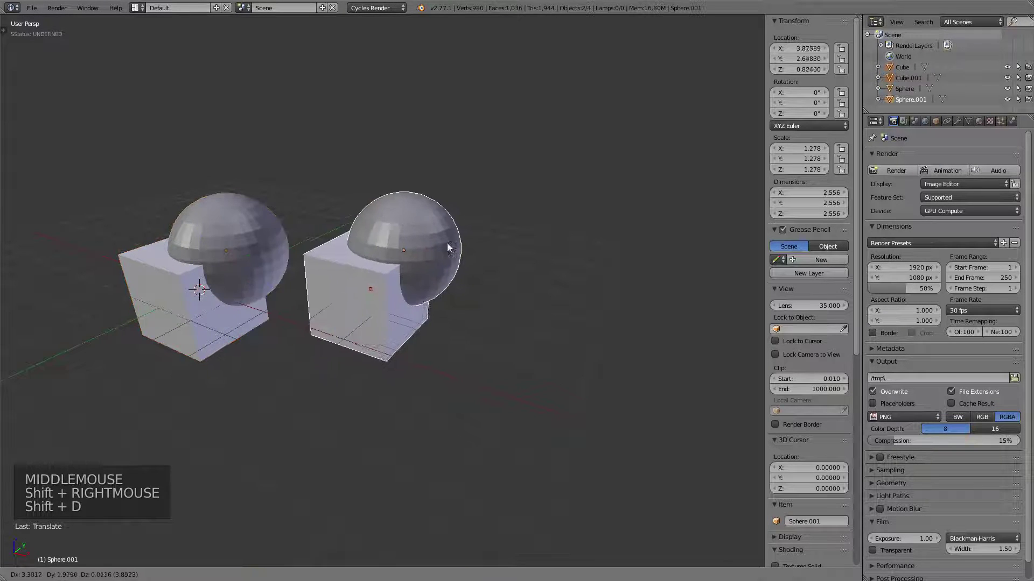
left_click(445, 250)
key("shift+d")
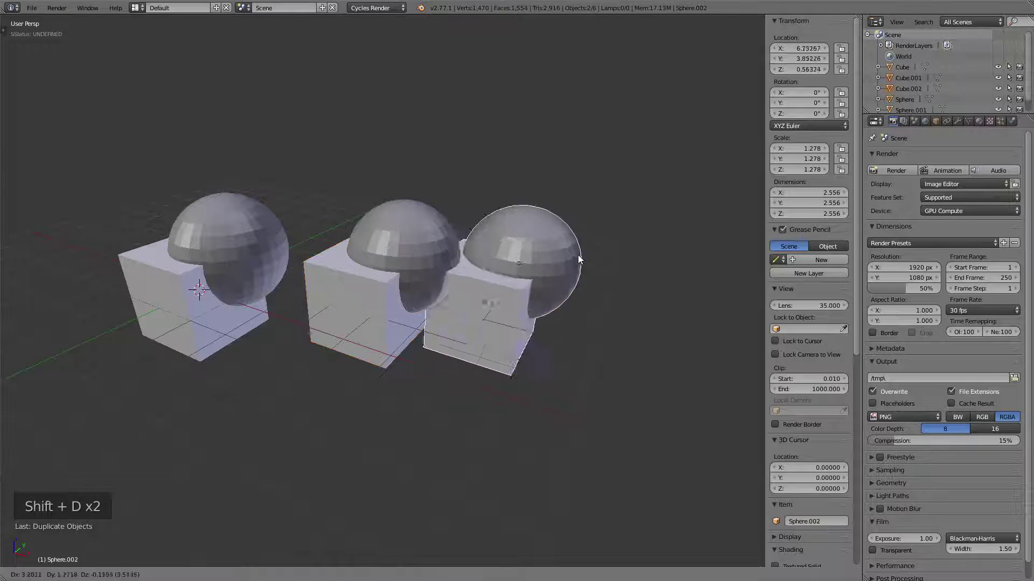
left_click(608, 267)
Select the leftmost cube.
middle_click_drag(630, 293, 300, 210)
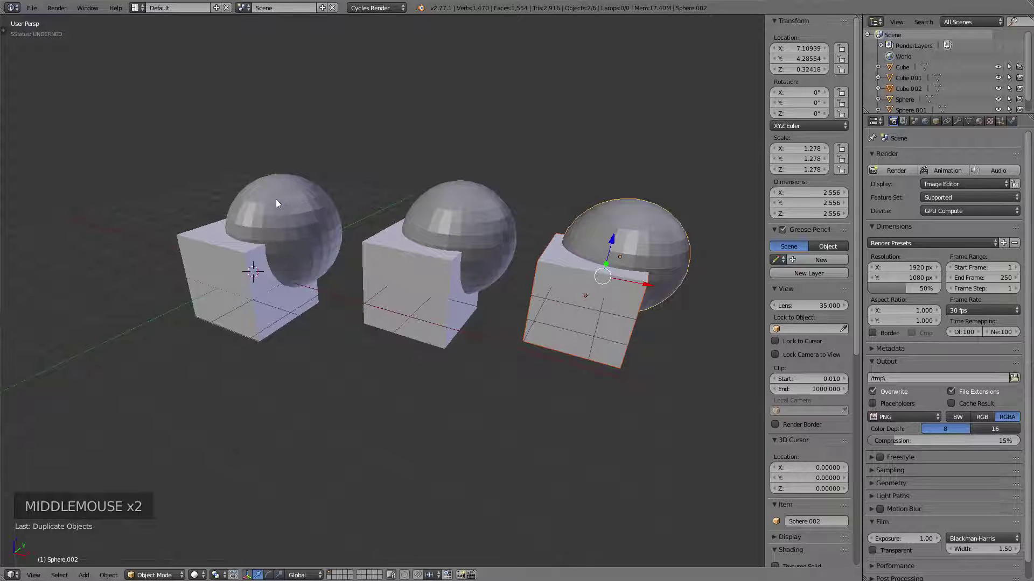
right_click(202, 247)
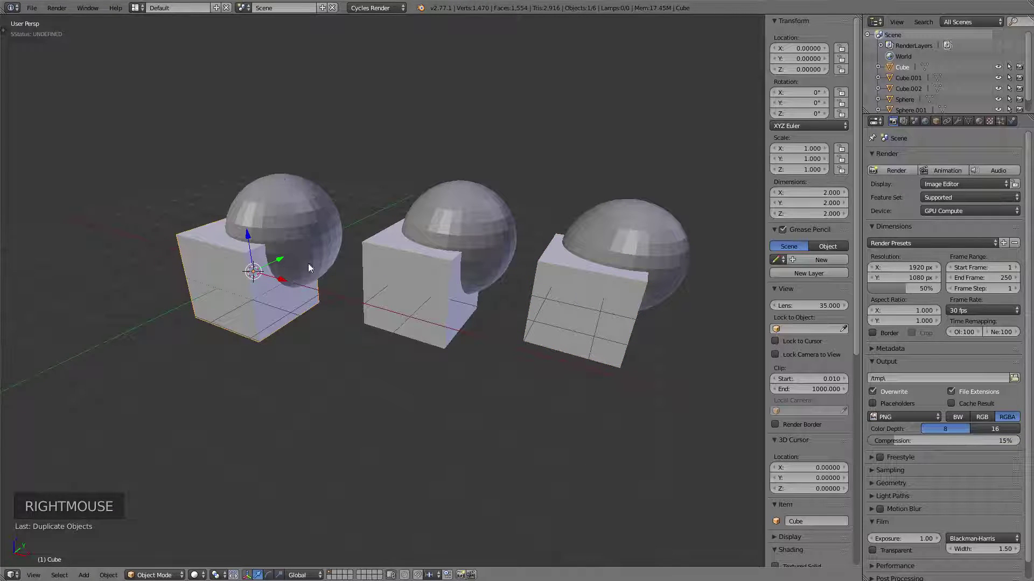
right_click(185, 243)
Add a Boolean modifier to the leftmost cube, kept on Intersect, with Sphere as its object.
left_click(958, 120)
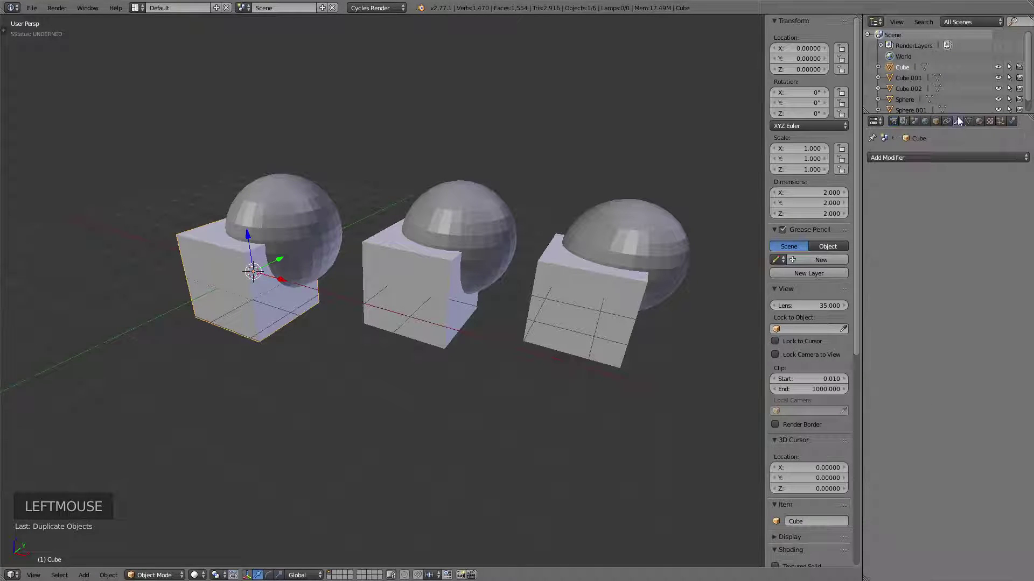
left_click(907, 158)
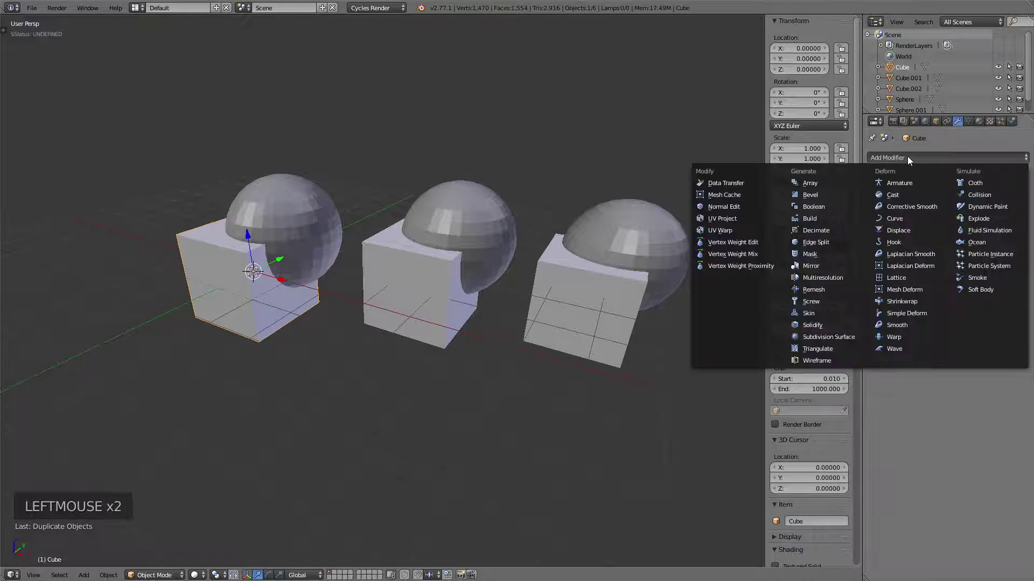
left_click(822, 203)
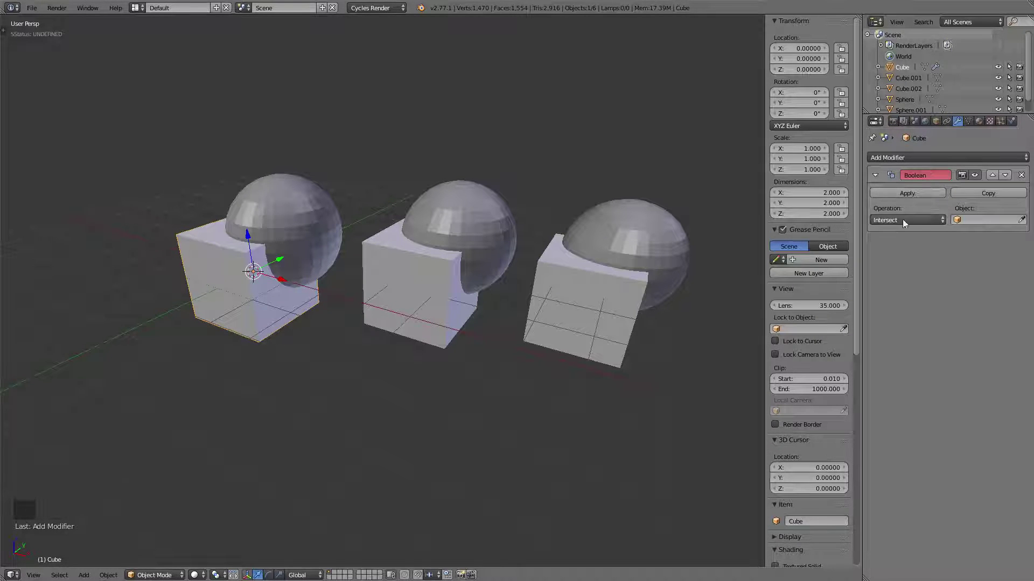
left_click(956, 219)
left_click(1021, 219)
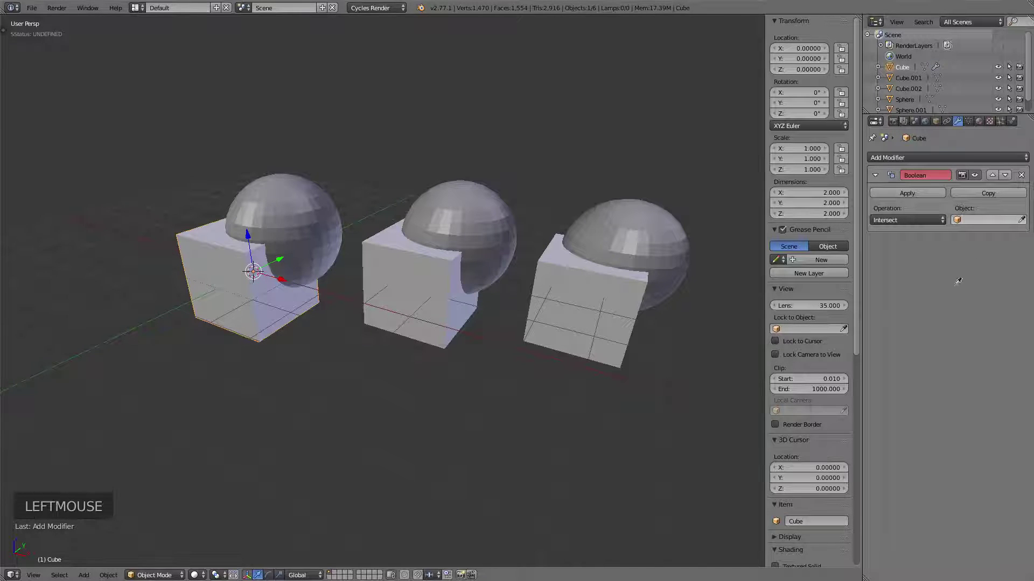
left_click(301, 186)
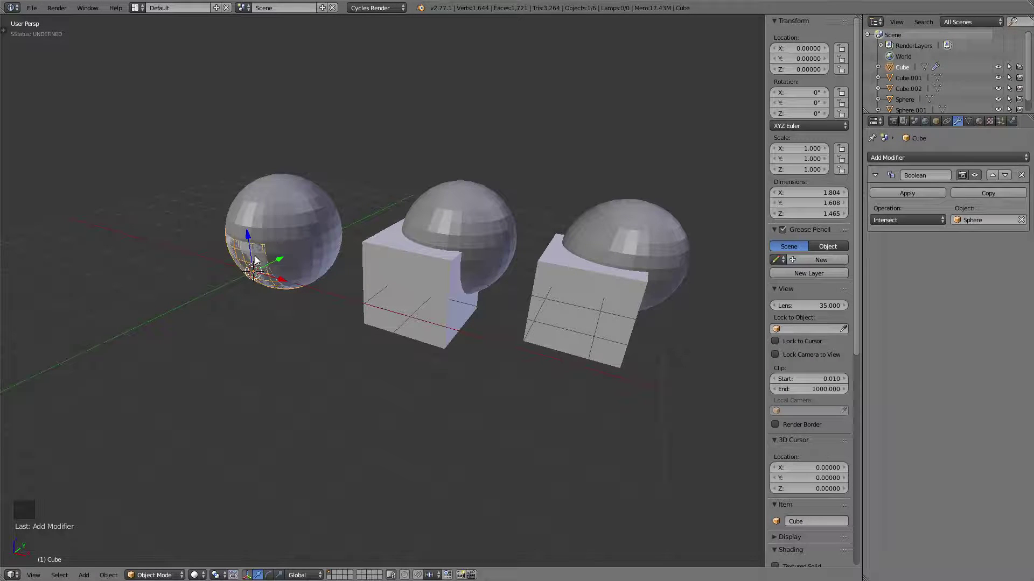
In wireframe view, switch the first cube's Boolean operation to Difference.
key("z")
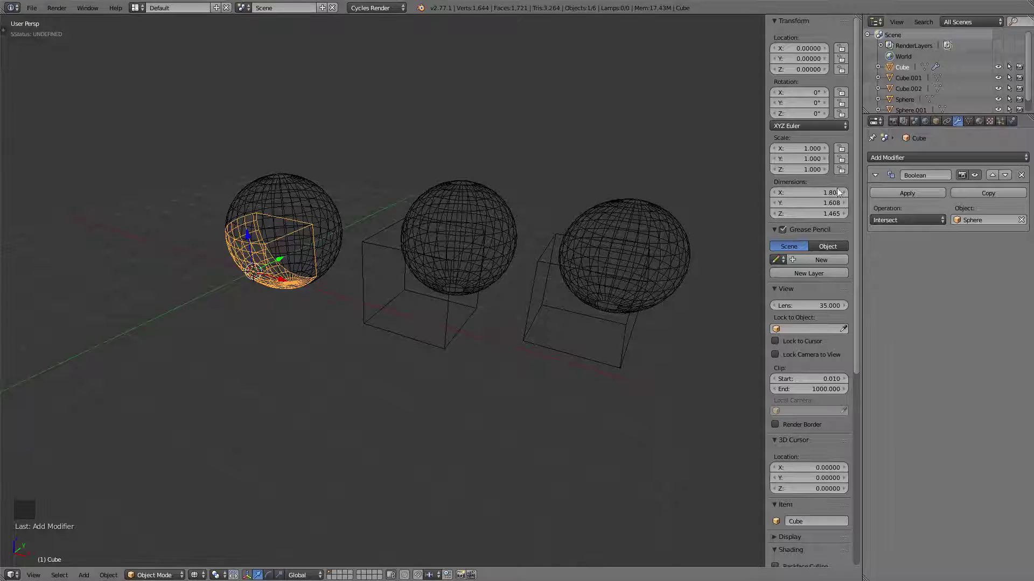
left_click(900, 220)
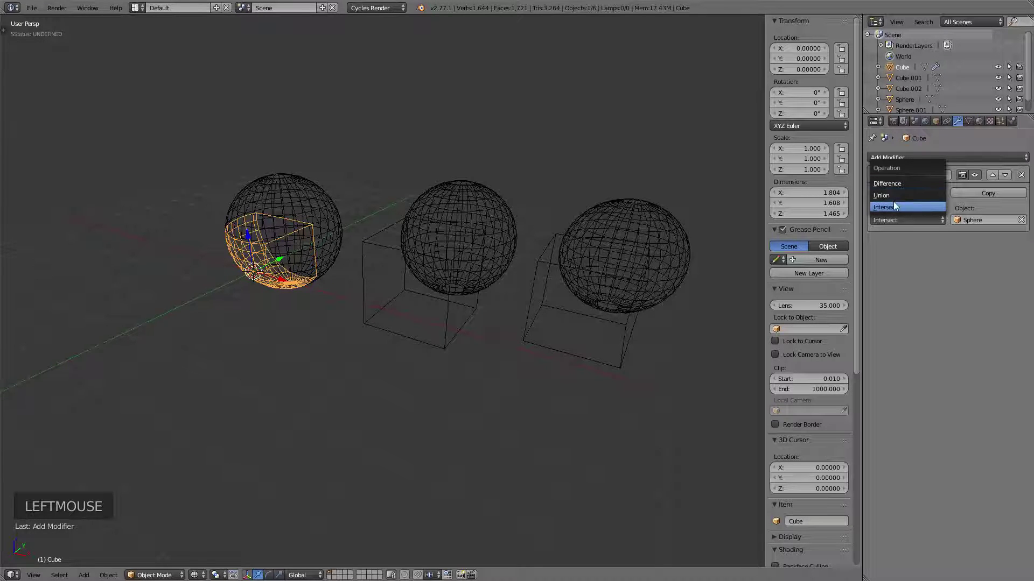
left_click(886, 183)
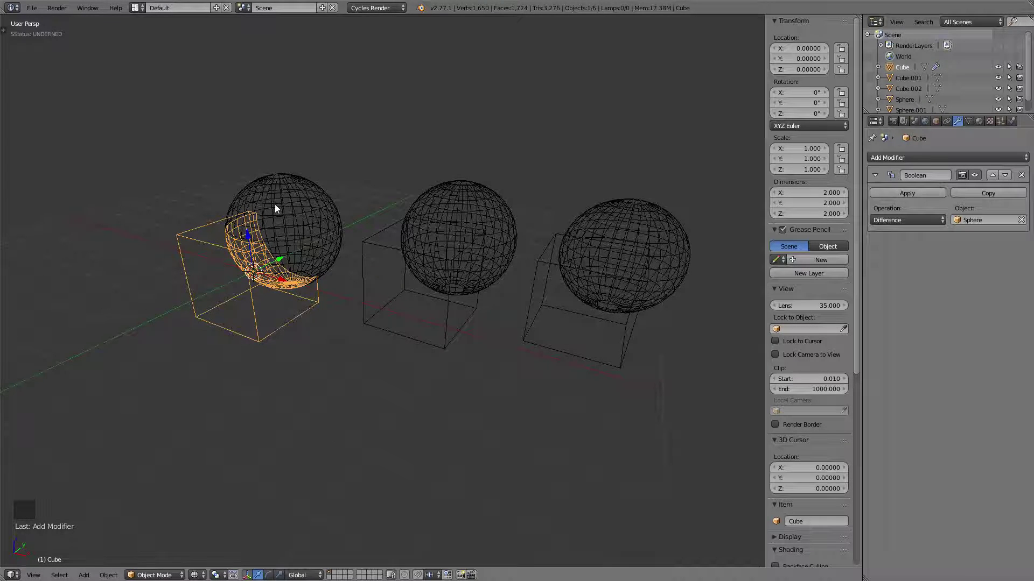
Nudge the first sphere to 0.564, 0.781, 0.910 and reselect it.
key("z")
mouse_move(302, 209)
right_mouse_down()
mouse_move(234, 188)
mouse_move(307, 204)
mouse_move(274, 199)
mouse_move(298, 211)
right_mouse_up()
key("z")
right_click(196, 225)
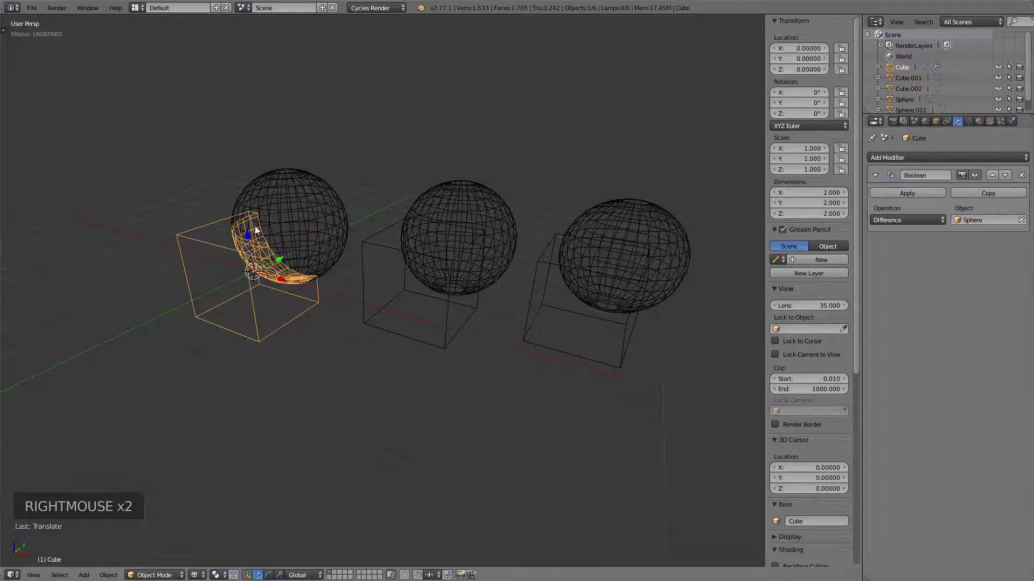
right_click(314, 196)
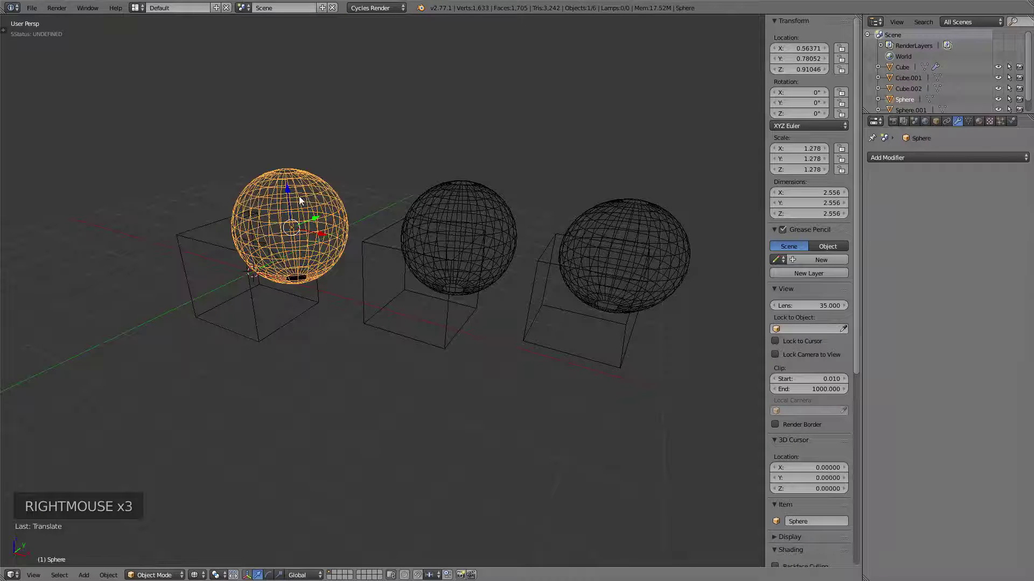
Set the first sphere's Maximum Draw Type to Wire, then to Bounds.
key("z")
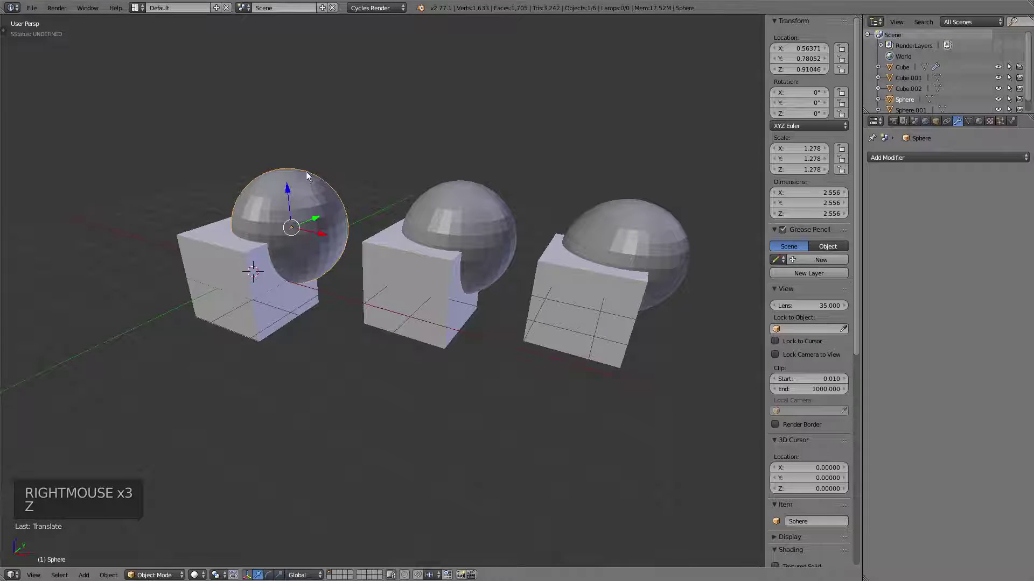
right_click(317, 185)
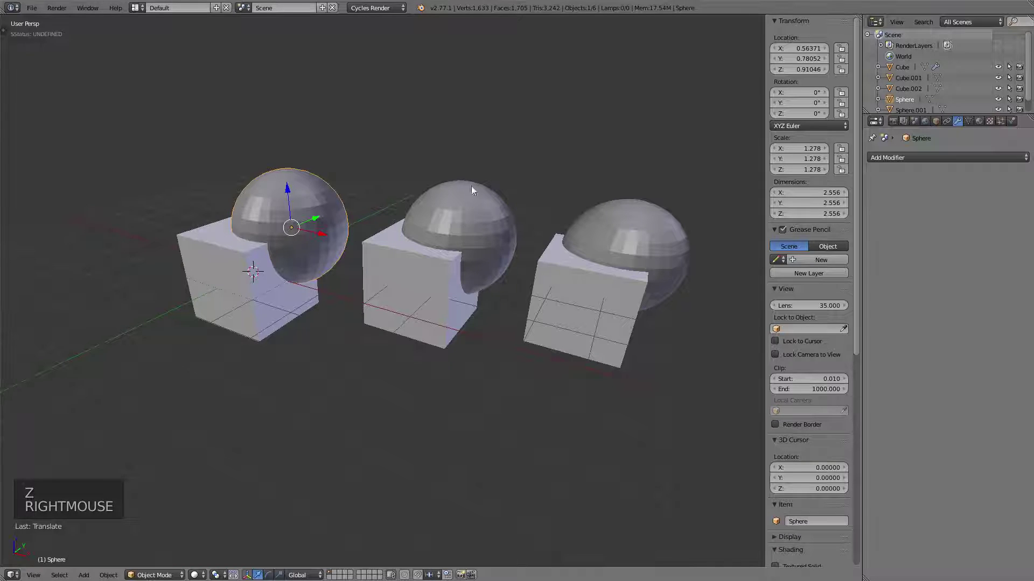
left_click(935, 121)
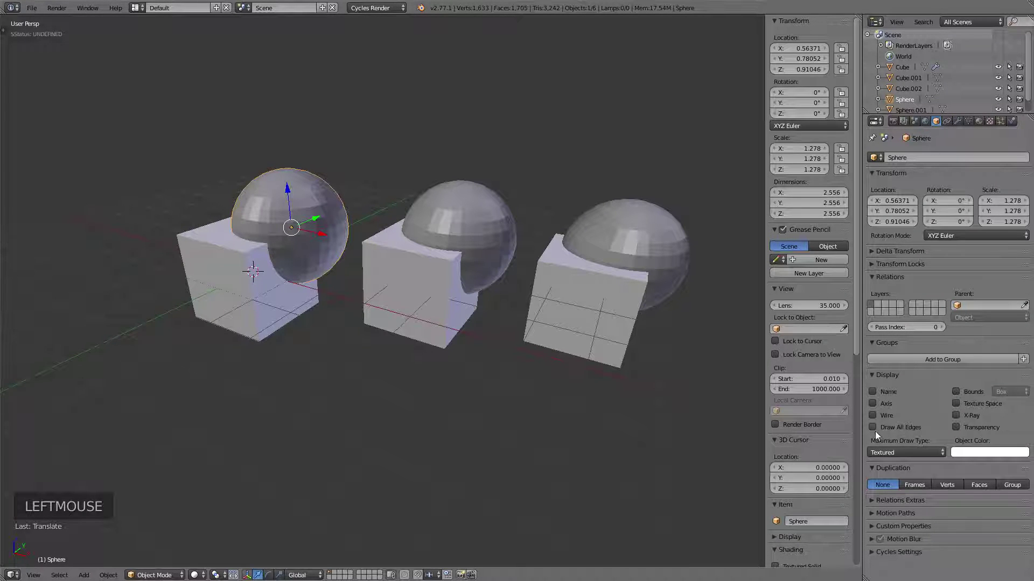
left_click(906, 451)
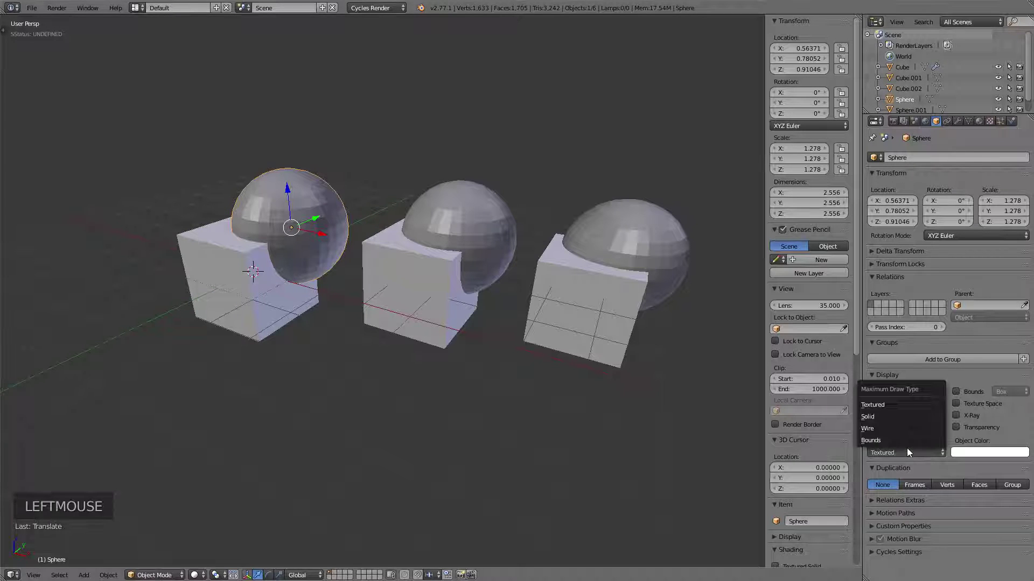
left_click(877, 428)
mouse_move(327, 224)
right_mouse_down()
mouse_move(251, 233)
mouse_move(273, 228)
mouse_move(334, 275)
mouse_move(277, 237)
mouse_move(315, 222)
right_mouse_up()
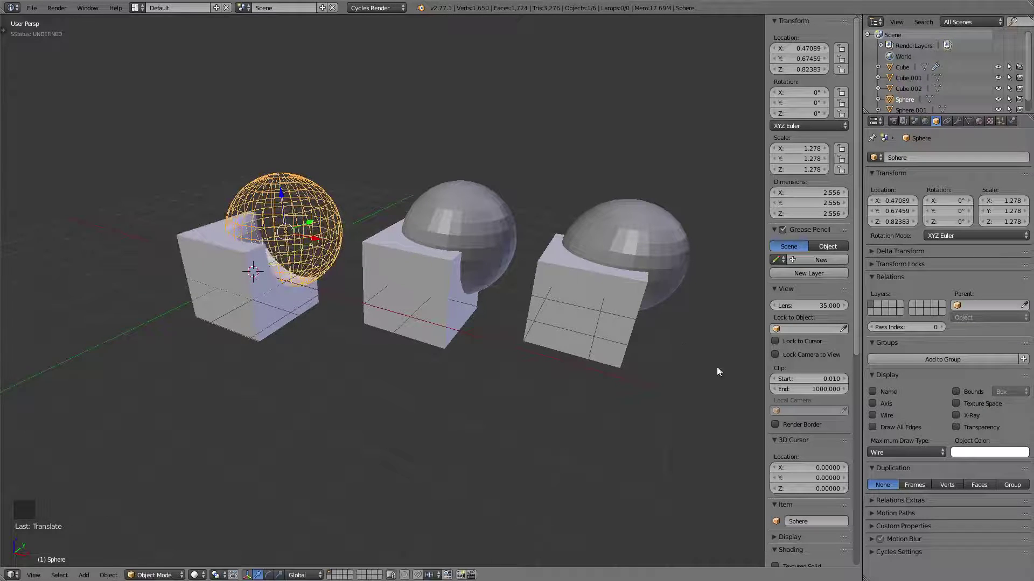
left_click(900, 452)
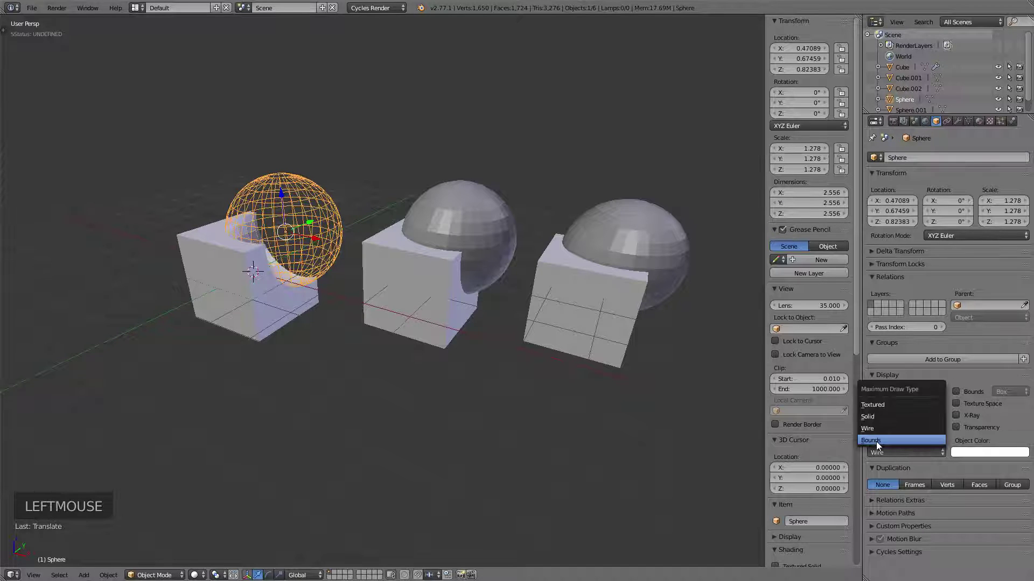
left_click(877, 441)
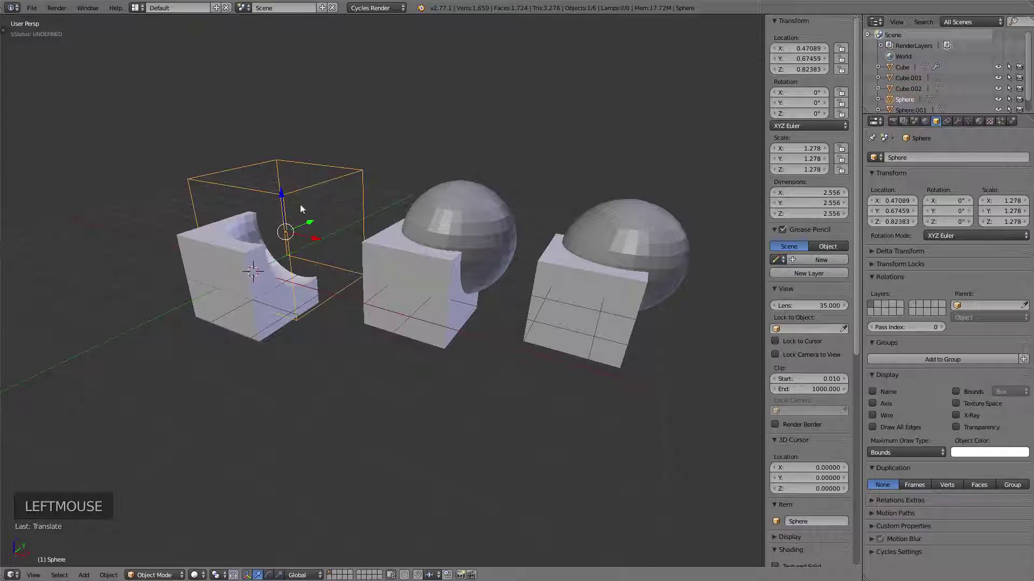
Move the boxed sphere to location 0.501, 0.492, 0.699.
middle_click_drag(327, 217, 293, 230, "shift")
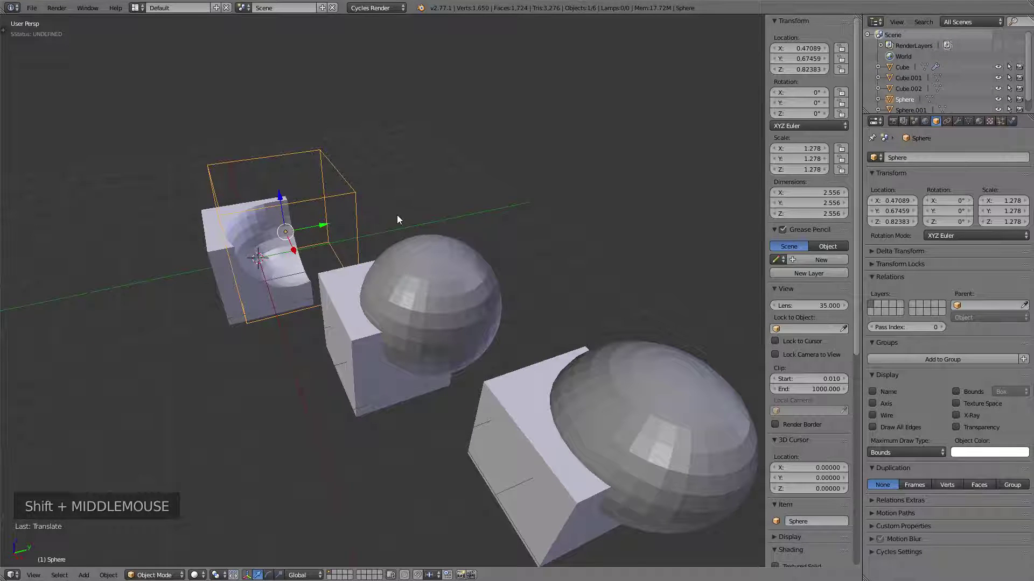
key("g")
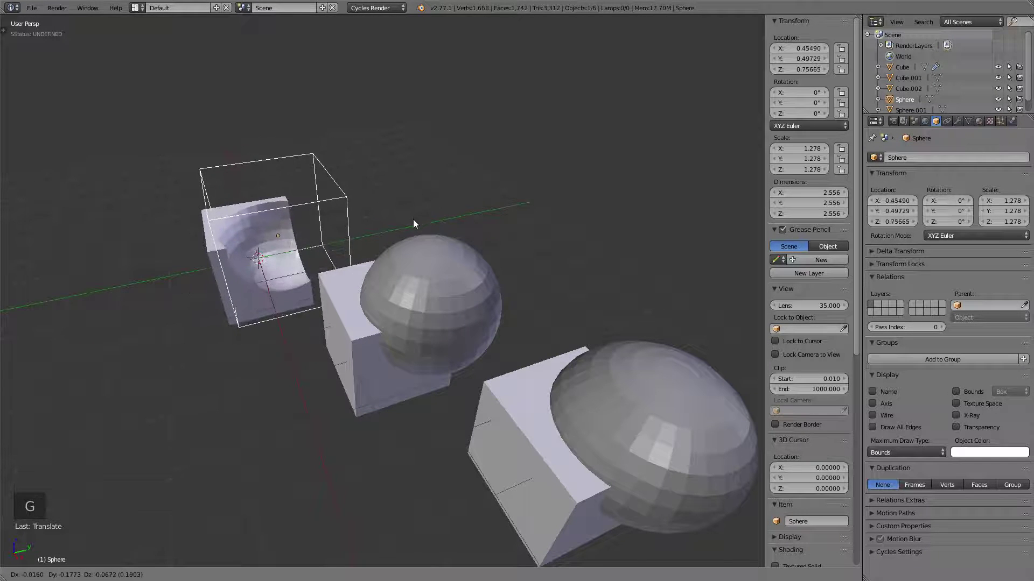
left_click(413, 219)
Select the second cube and show the Tool Shelf.
middle_click_drag(367, 212, 420, 201, "shift")
right_click(412, 279)
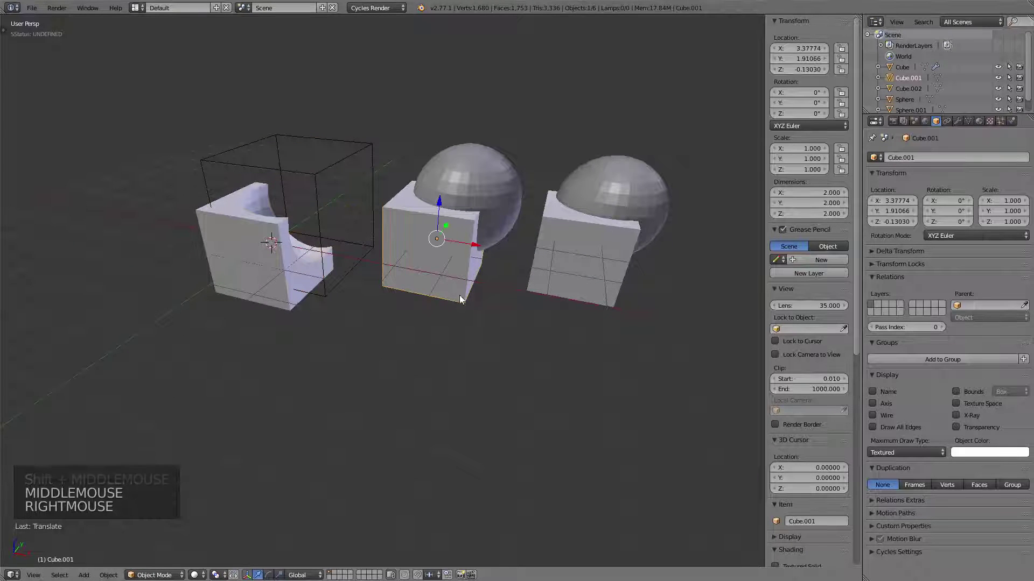
middle_click_drag(459, 295, 425, 350)
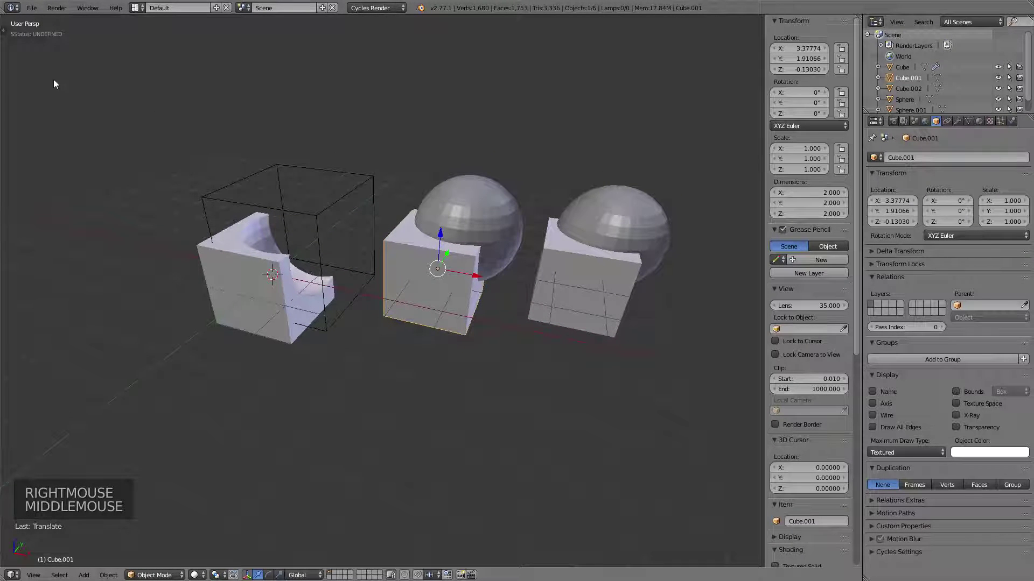
key("t")
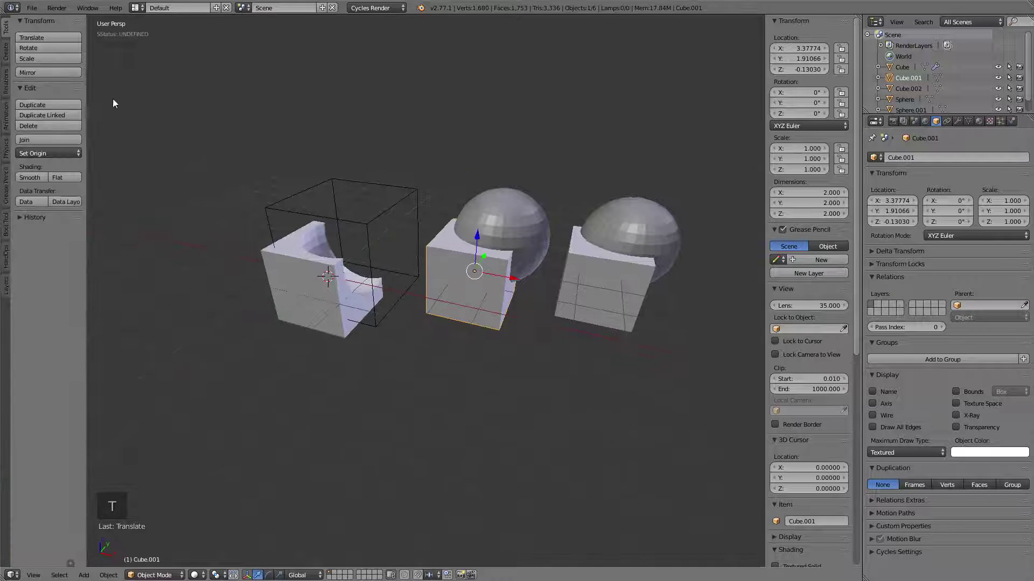
Subtract Sphere.001 from Cube.001 with Bool Tool's Auto Boolean Difference.
left_click(6, 230)
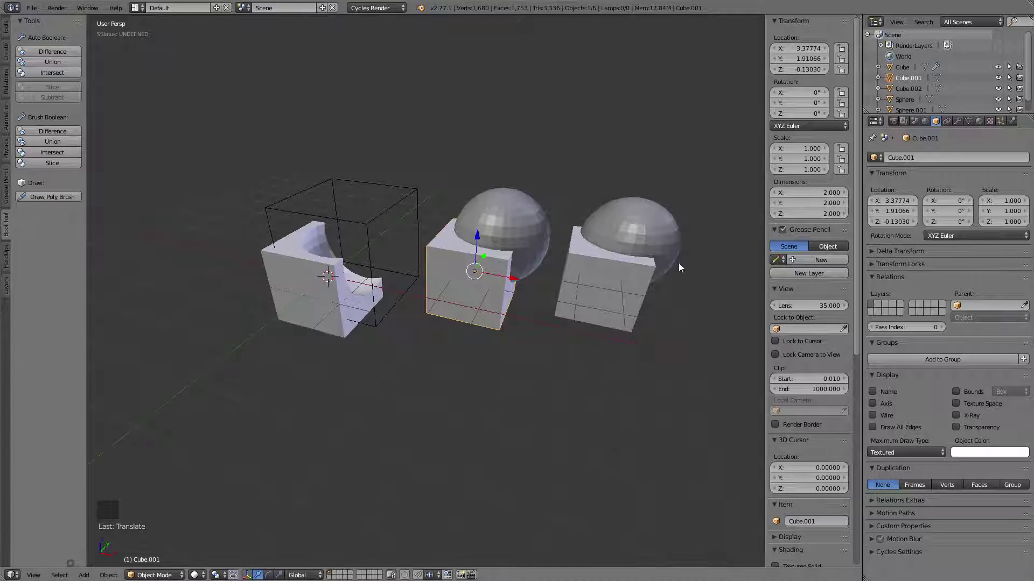
right_click(515, 202)
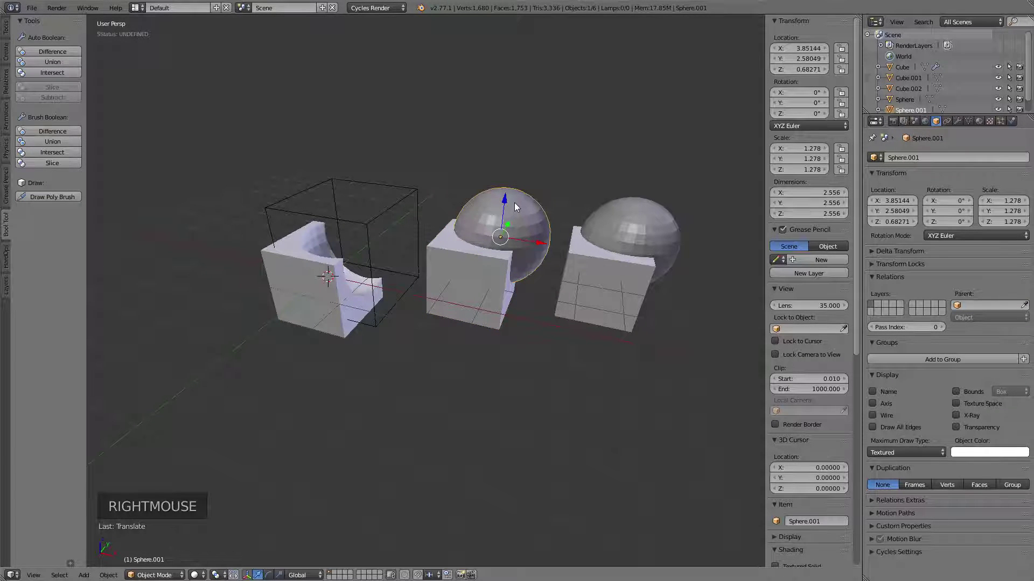
right_click(440, 306, "shift")
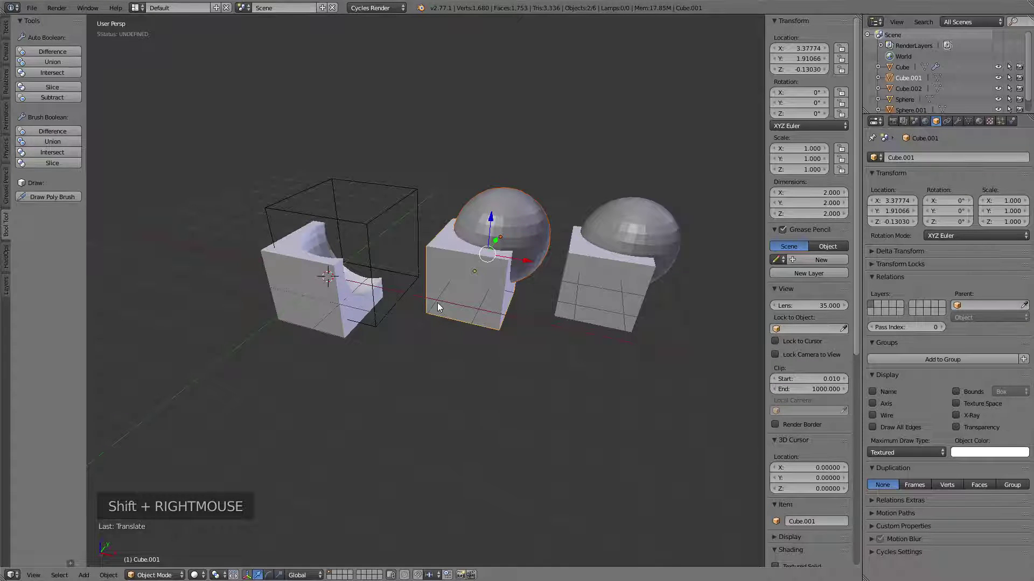
left_click(61, 51)
Test-move the second cube and undo it, then shift the first cube.
middle_click_drag(474, 205, 482, 231, "shift")
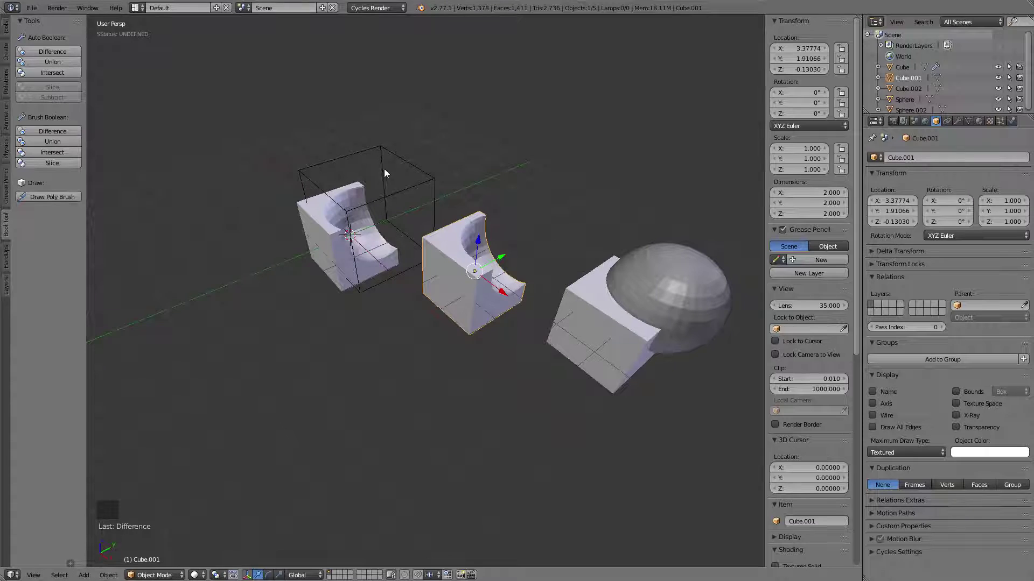
right_click_drag(453, 263, 470, 276)
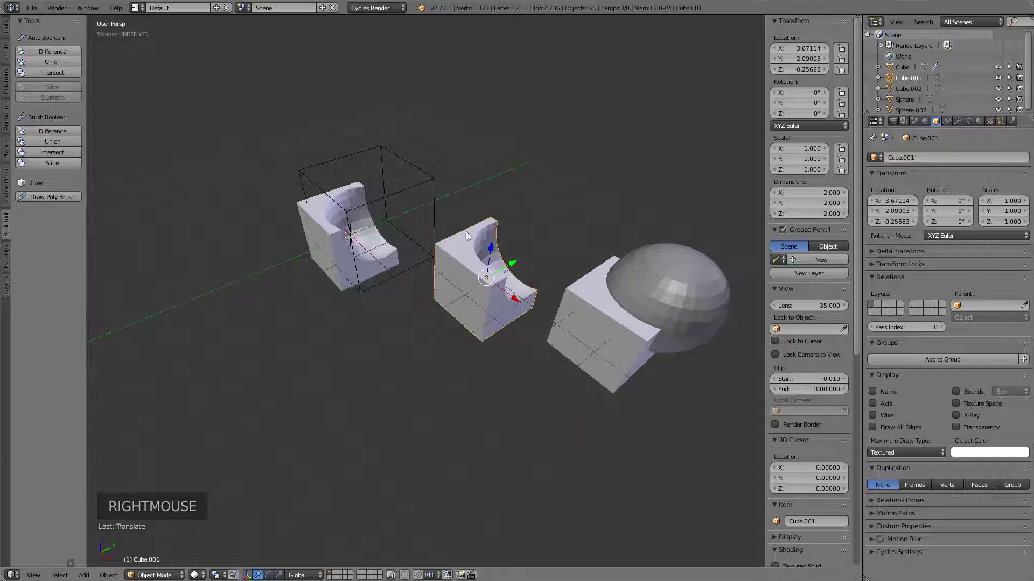
key("ctrl+z")
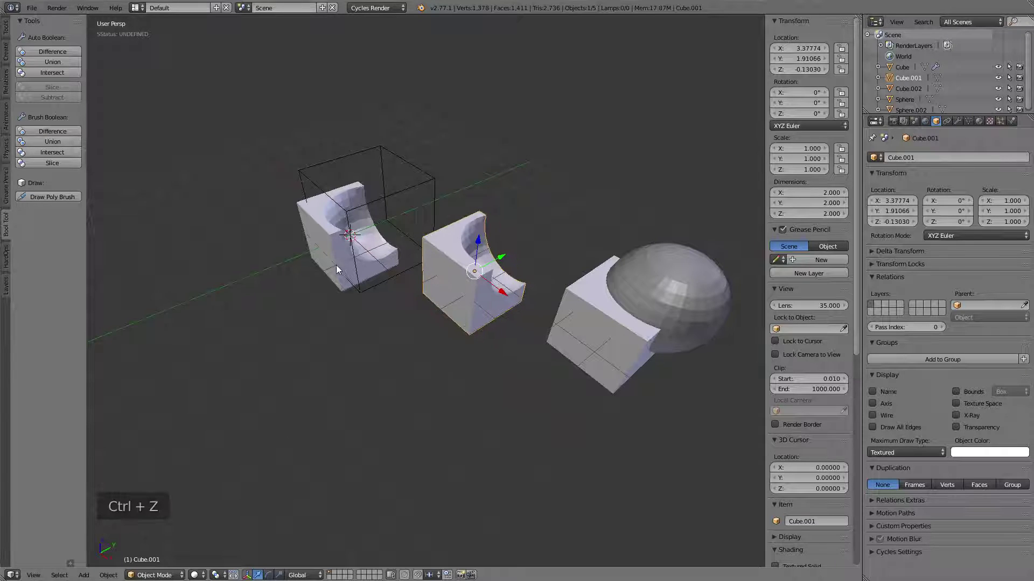
mouse_move(334, 276)
right_mouse_down()
mouse_move(292, 287)
mouse_move(329, 266)
mouse_move(323, 277)
right_mouse_up()
Undo the first cube's move and duplicate the third cube-and-sphere pair to the right.
key("ctrl+z")
middle_click_drag(533, 264, 497, 182)
right_click(635, 205)
right_click(564, 254, "shift")
middle_click_drag(564, 254, 471, 241)
key("shift+d")
left_click(623, 306)
Apply a Bool Tool Brush Boolean Difference of the sphere on Cube.002.
right_click(575, 203)
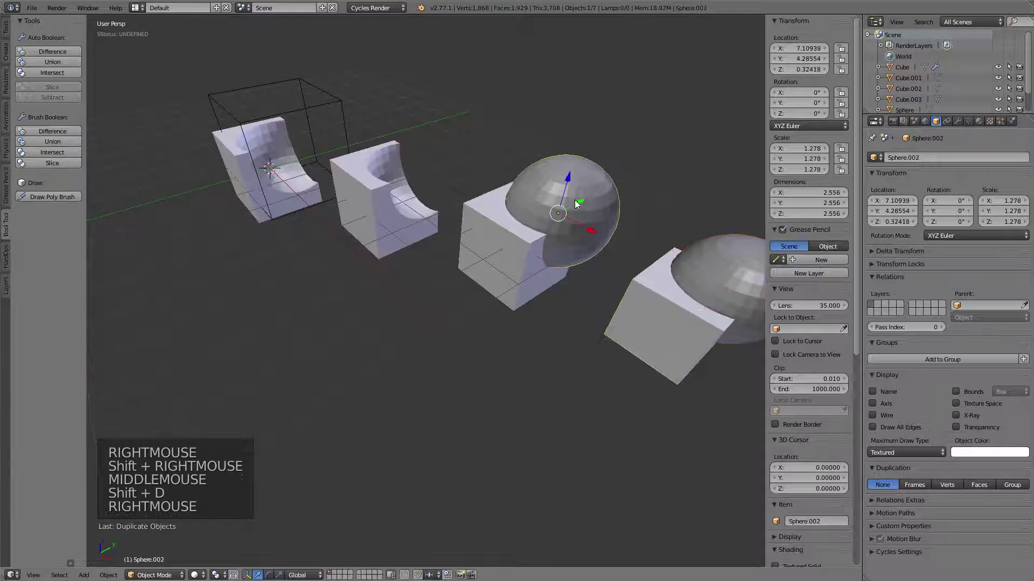
middle_click_drag(574, 199, 485, 155, "shift")
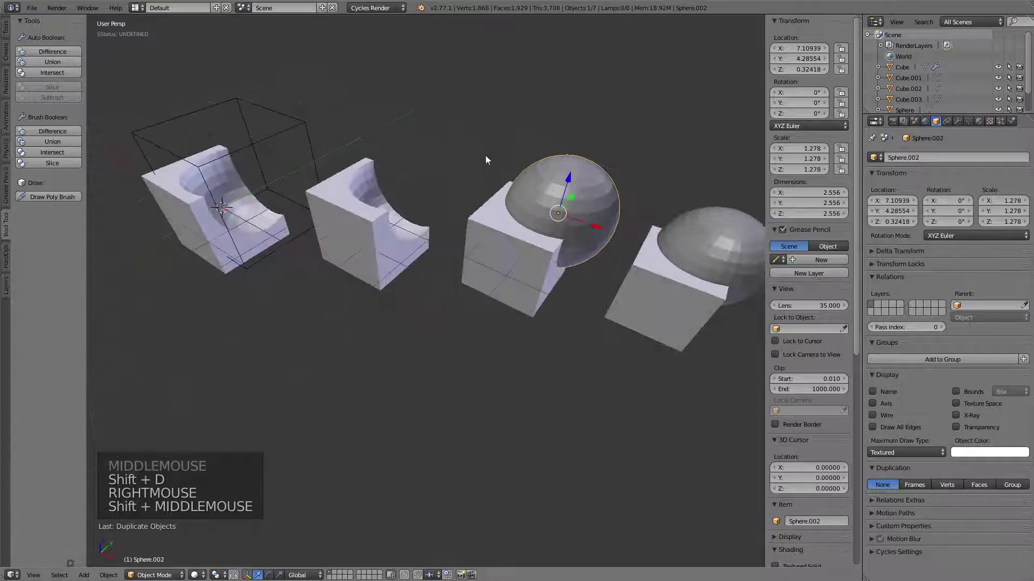
right_click(591, 166)
right_click(492, 267, "shift")
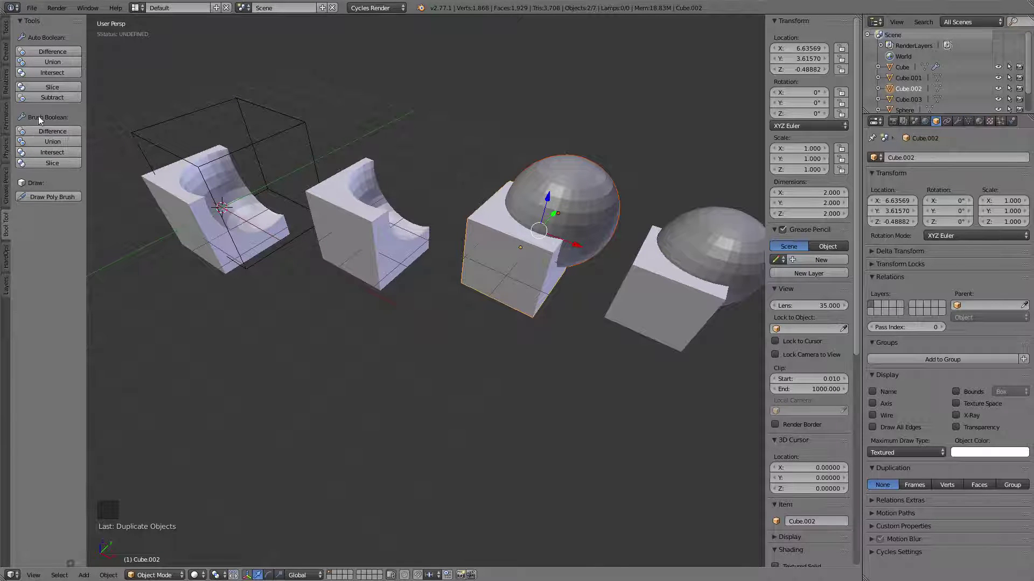
left_click(45, 131)
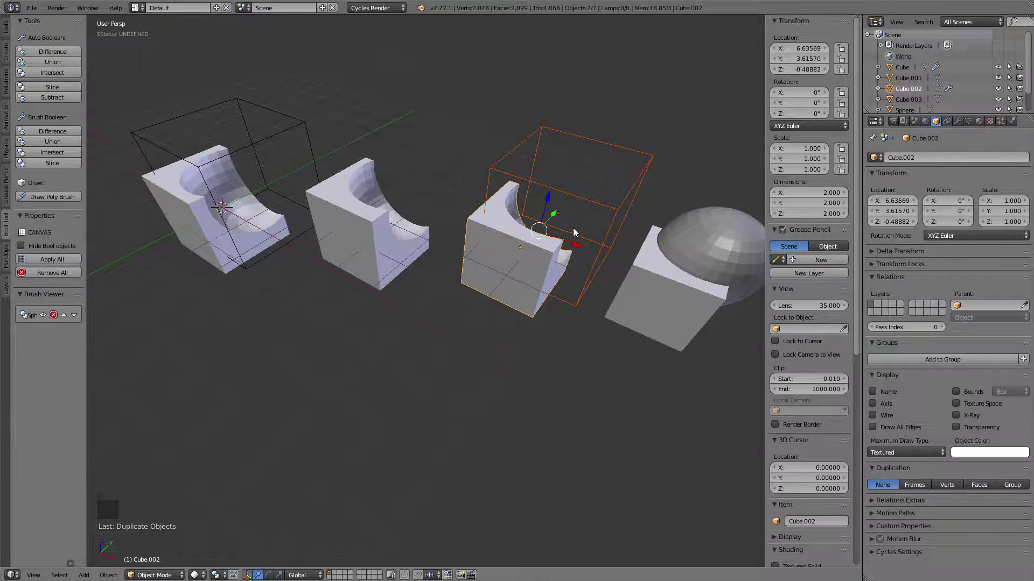
Move the sphere cutter to 7.16410, 4.18487, 0.20180 to reshape the hollow.
middle_click_drag(573, 227, 605, 204, "shift")
mouse_move(614, 183)
right_mouse_down()
mouse_move(626, 211)
mouse_move(576, 185)
mouse_move(596, 202)
mouse_move(619, 196)
right_mouse_up()
middle_click_drag(560, 247, 520, 197, "shift")
scroll(476, 178, "down", 2)
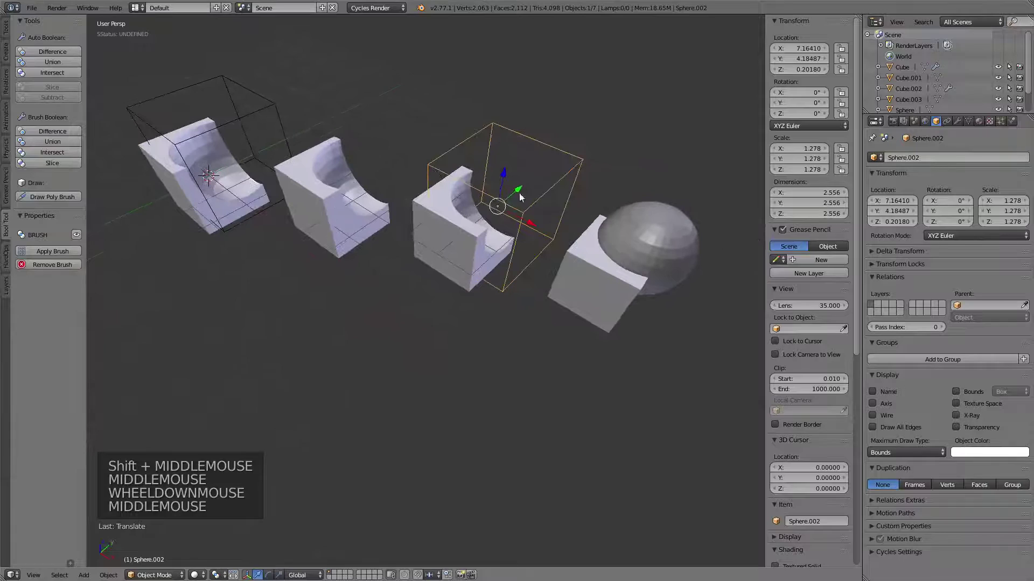
Subtract the sphere from the fourth cube with Ctrl+Numpad Minus.
right_click(680, 229)
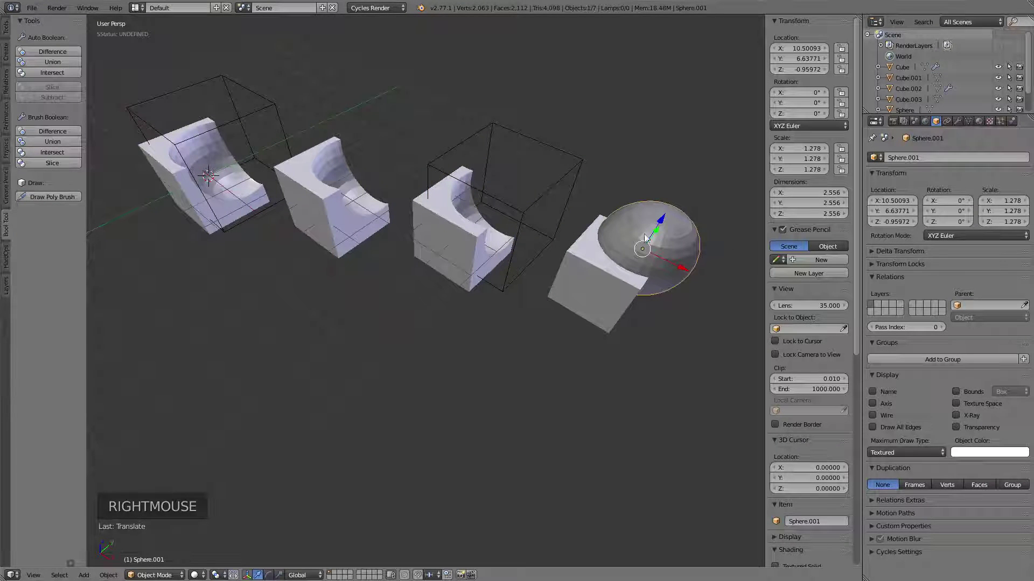
right_click(585, 314, "shift")
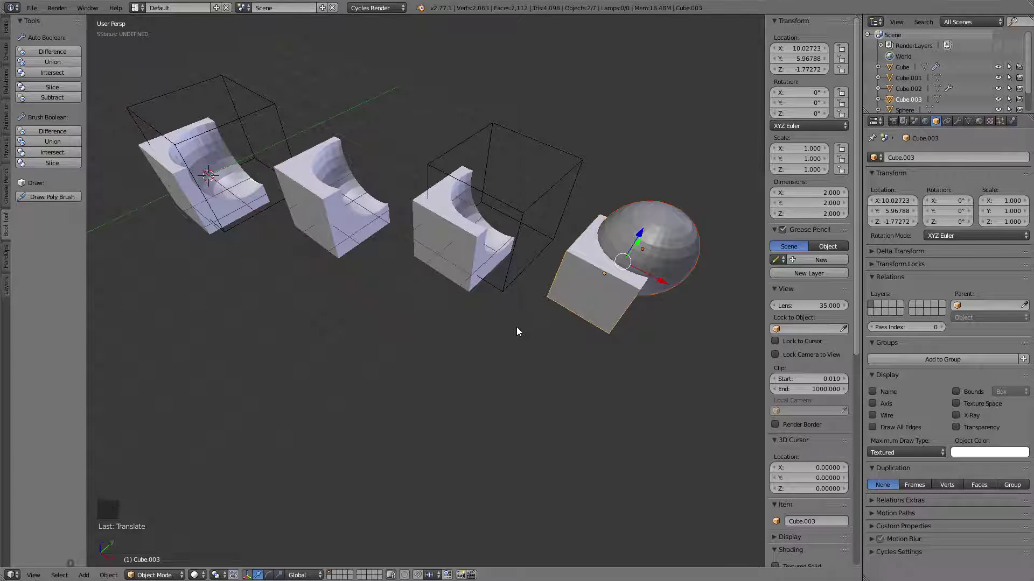
key("ctrl+KP_Subtract")
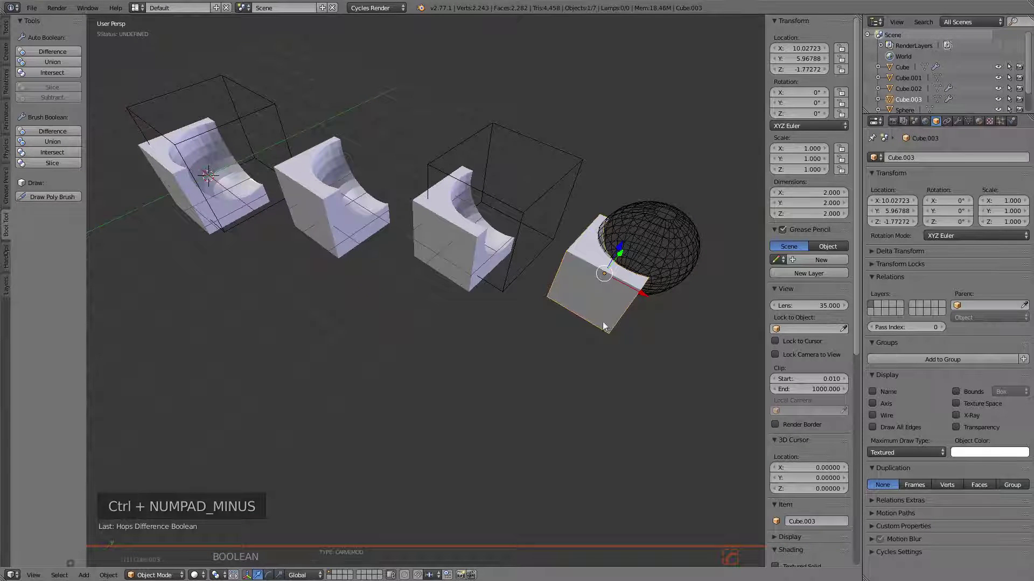
Display the fourth cube's sphere cutter as Bounds and shift both cutters left.
right_click(657, 224)
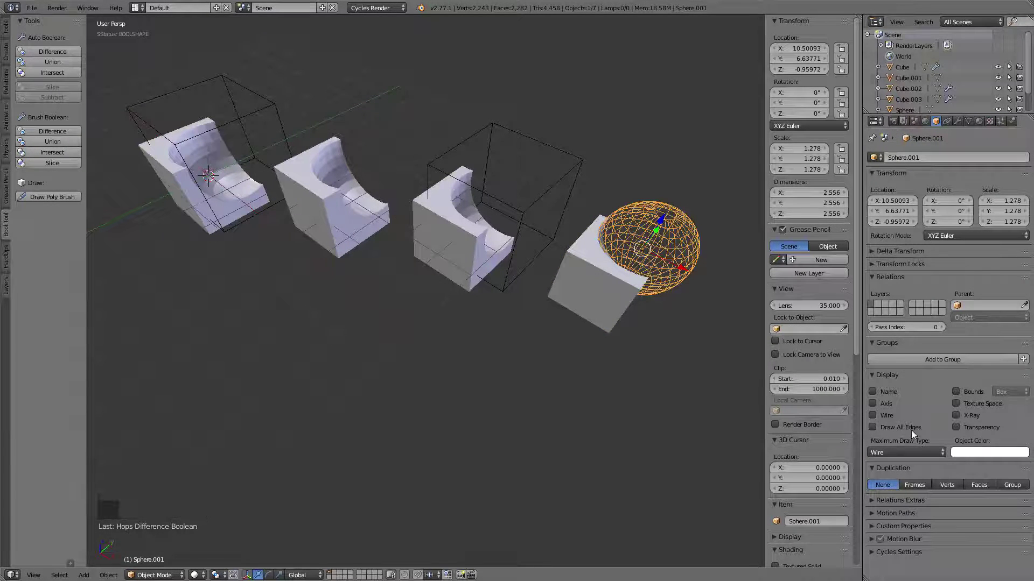
left_click(903, 451)
left_click(883, 441)
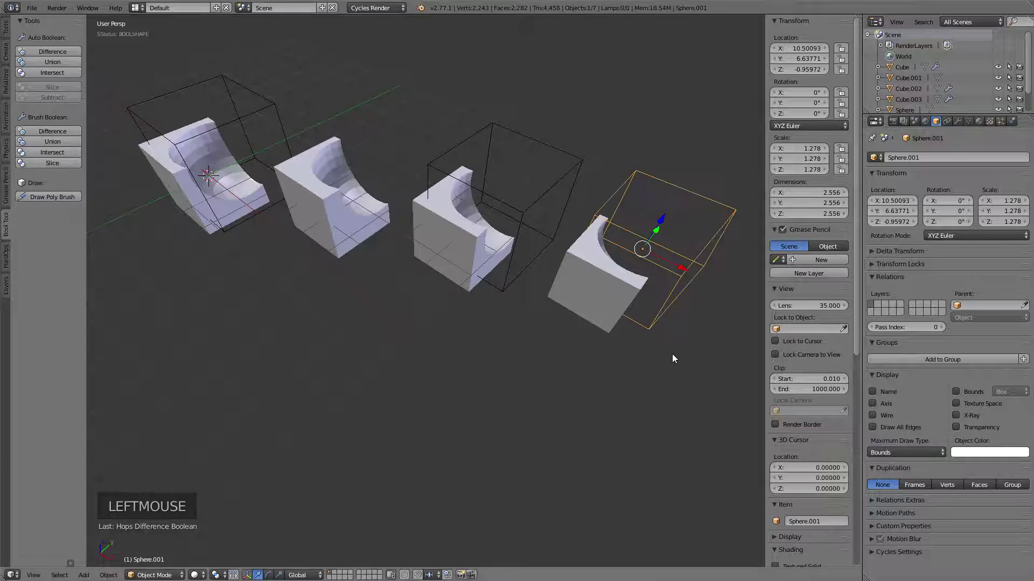
mouse_move(672, 355)
middle_mouse_down("shift")
mouse_move(590, 317)
mouse_move(656, 340)
middle_mouse_up("shift")
right_click_drag(697, 237, 655, 223)
mouse_move(535, 161)
right_mouse_down()
mouse_move(503, 158)
mouse_move(515, 163)
right_mouse_up()
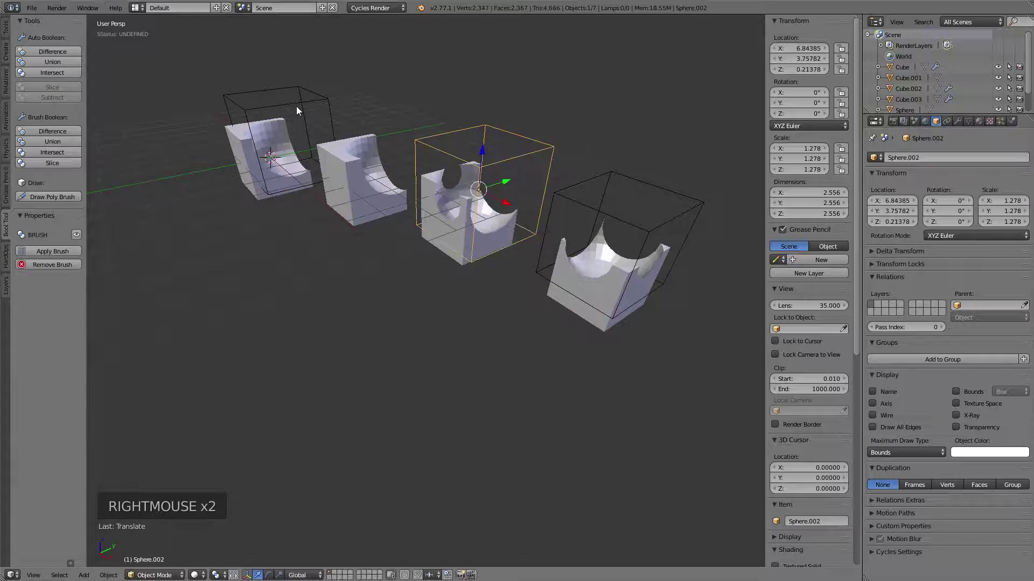
Nudge the first cube's sphere cutter slightly to the left.
right_click_drag(296, 105, 285, 110)
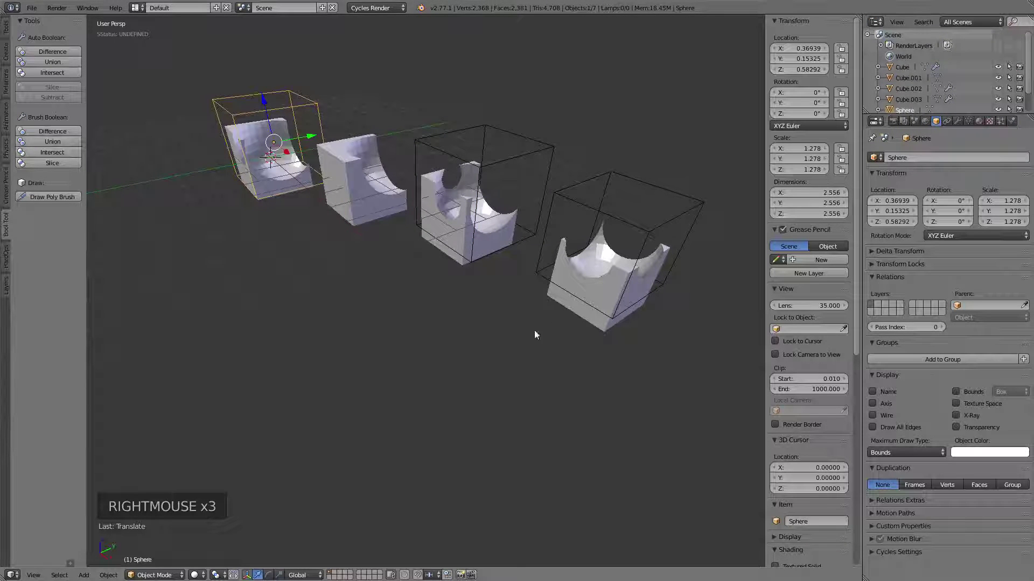
middle_click_drag(492, 357, 471, 375, "shift")
scroll(472, 330, "up", 1)
Select all cubes and spheres and delete them, leaving an empty viewport.
key("a")
key("a")
key("a")
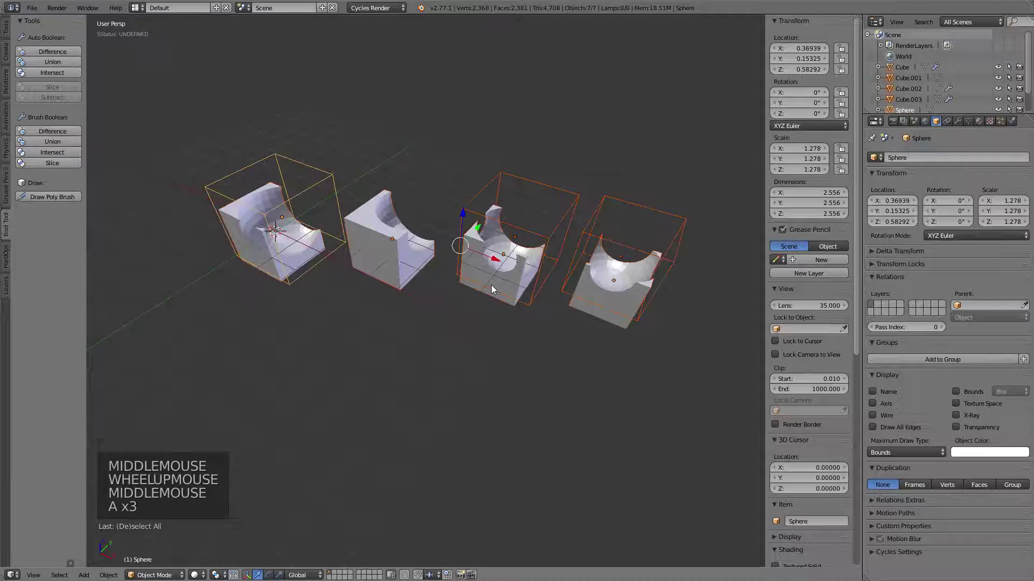
key("x")
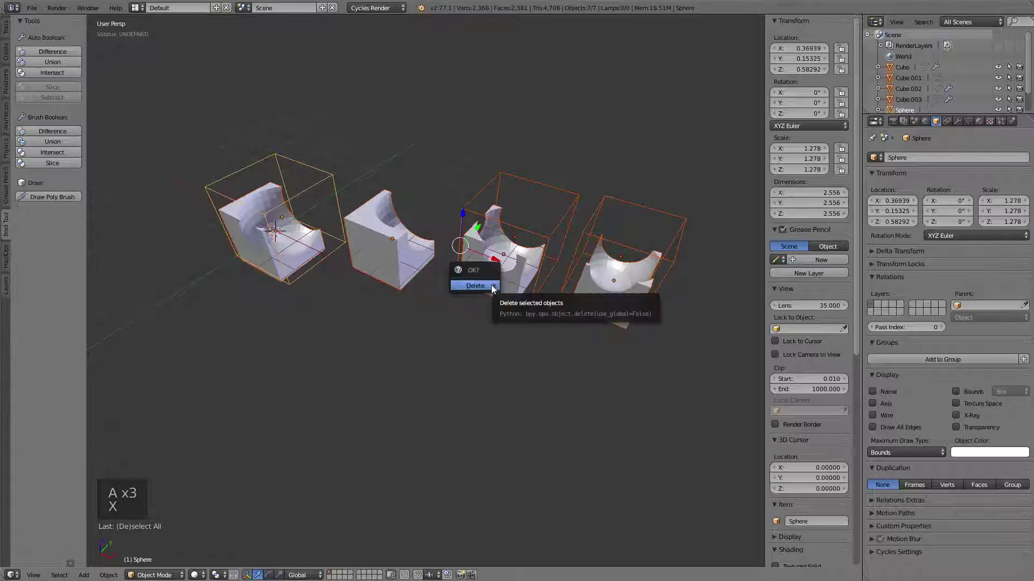
left_click(483, 286)
middle_click_drag(314, 233, 385, 244)
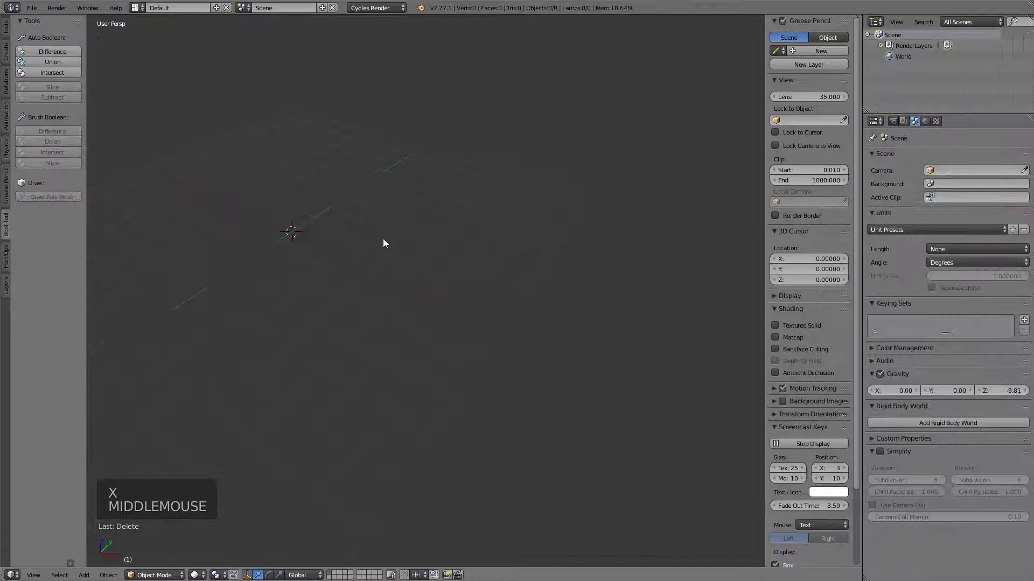
middle_click_drag(762, 282, 164, 261)
scroll(483, 254, "up", 2)
middle_click_drag(483, 254, 421, 290)
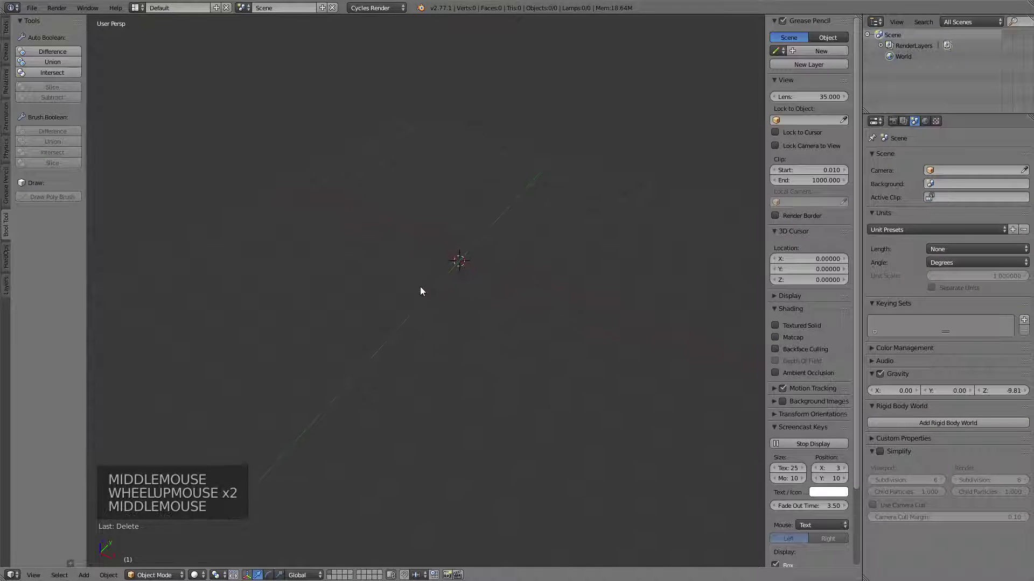
Add a 2 × 2 × 2 mesh cube at the scene origin.
key("shift+a")
mouse_move(457, 281)
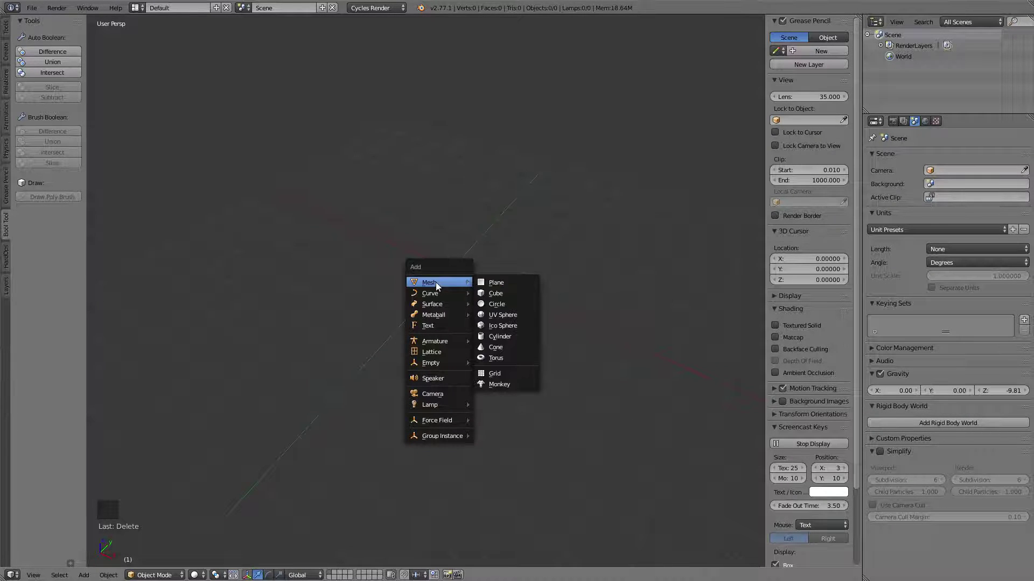
left_click(493, 292)
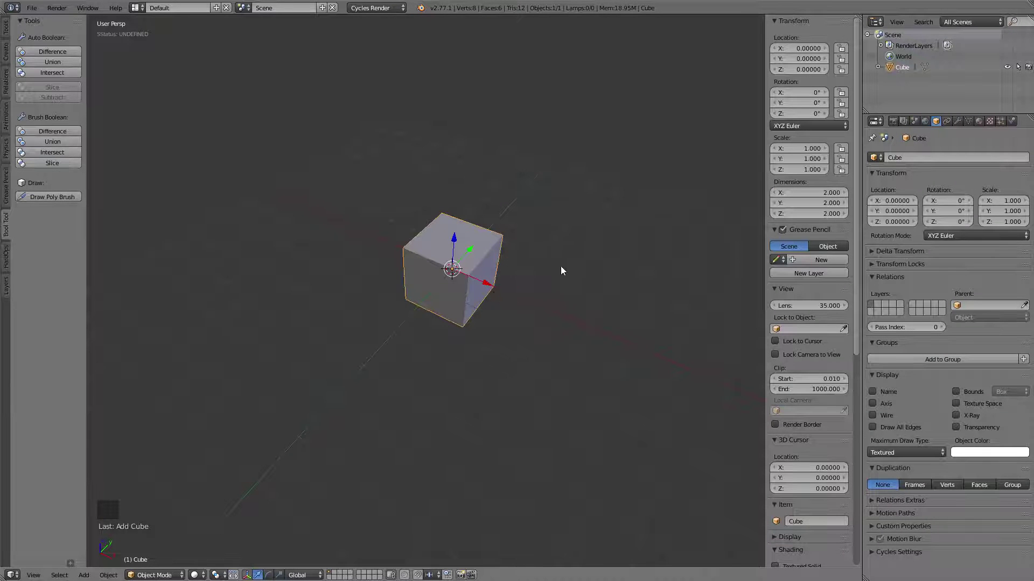
middle_click_drag(561, 269, 532, 236, "shift")
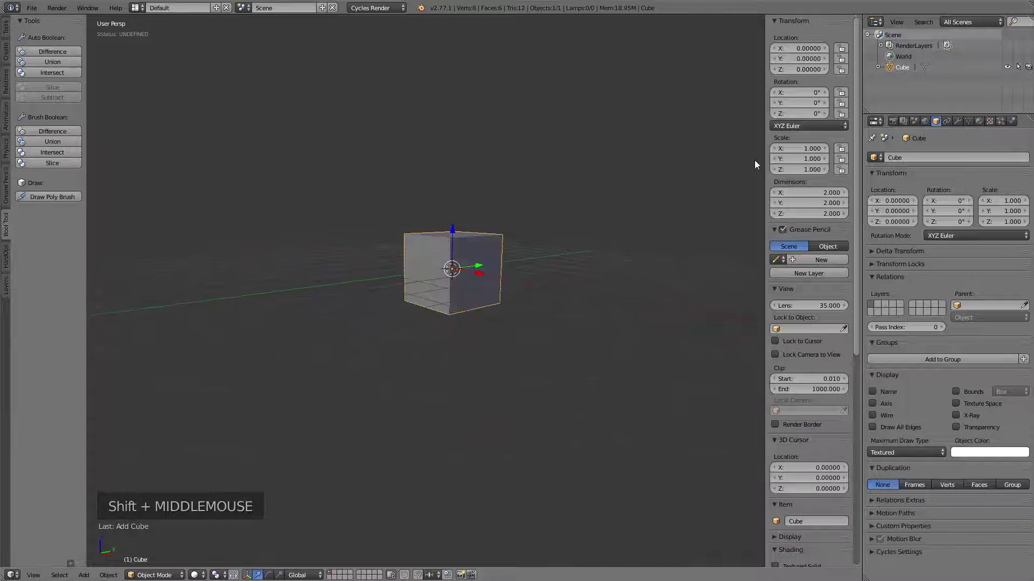
left_click(799, 192)
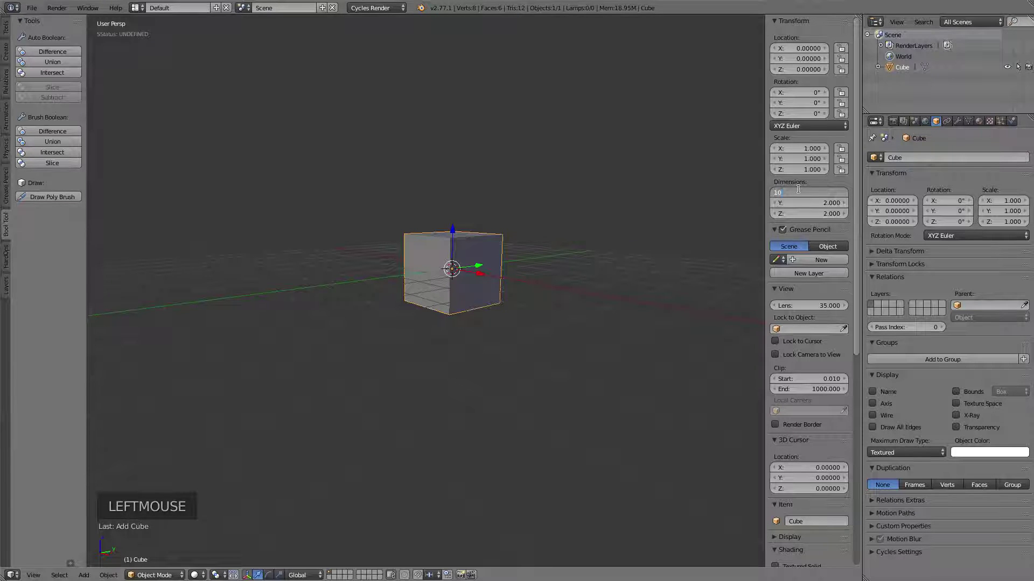
Set the cube's dimensions to 10 × 10 × 0.5 to form a flat slab.
type("10")
key("Tab")
type("10")
key("Return")
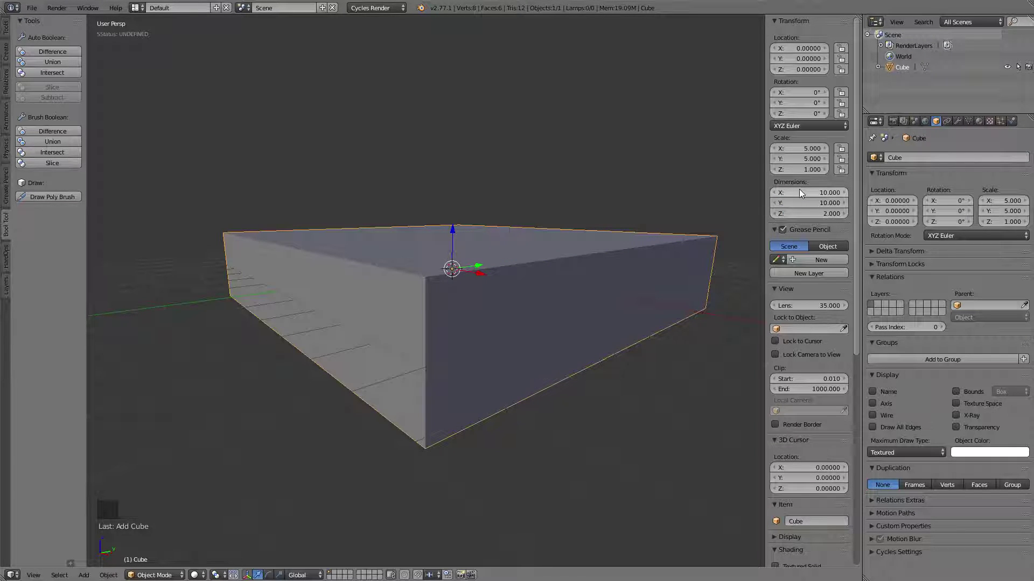
key("Tab")
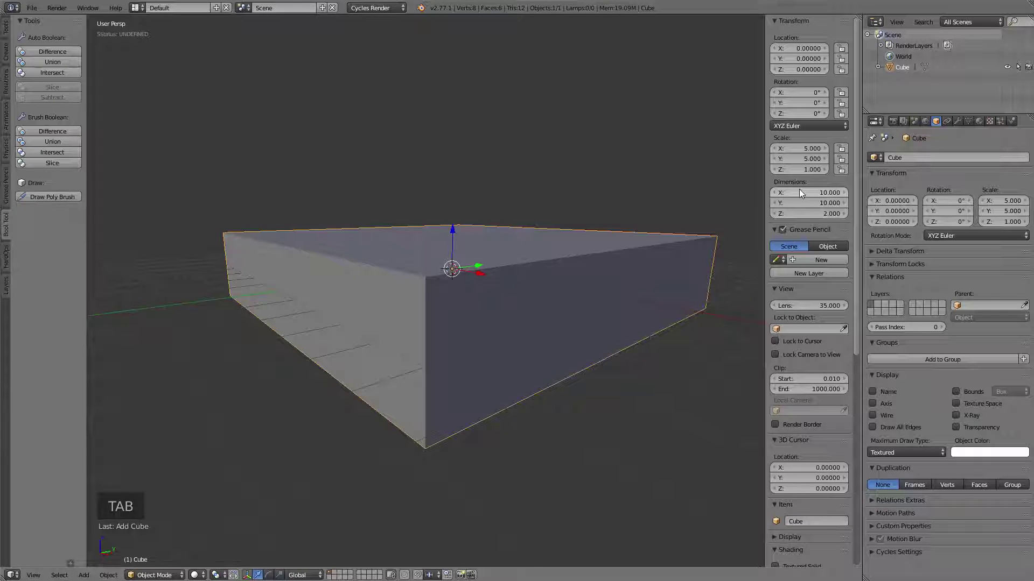
left_click(812, 213)
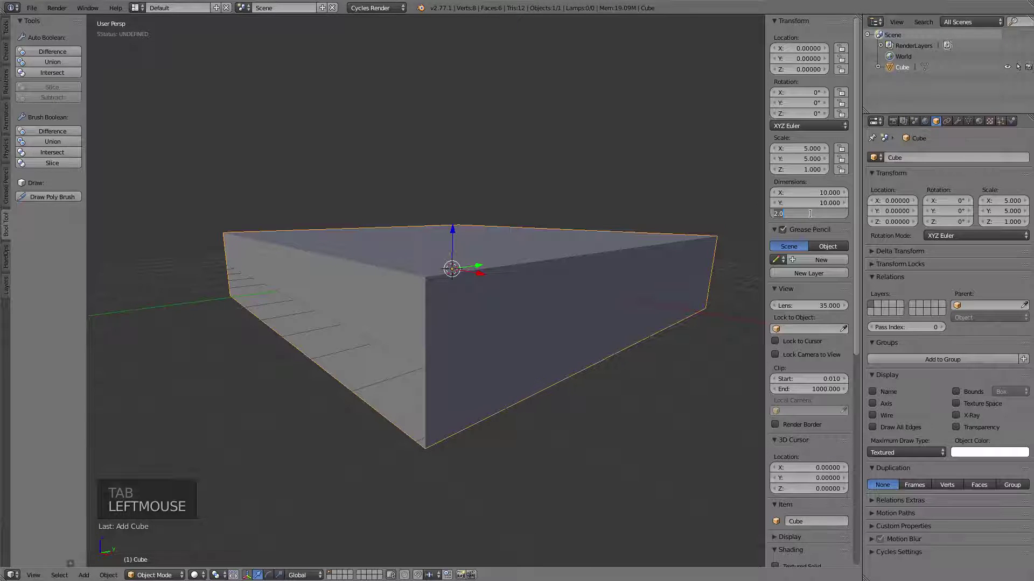
key("Return")
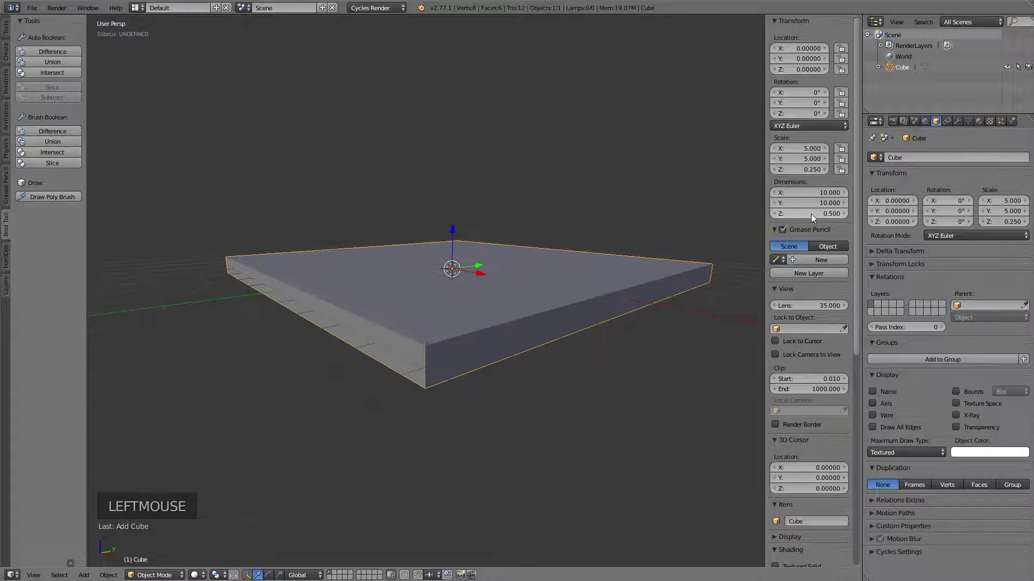
mouse_move(559, 217)
middle_mouse_down("shift")
mouse_move(542, 253)
mouse_move(573, 226)
mouse_move(560, 211)
middle_mouse_up("shift")
scroll(557, 210, "down", 2)
middle_click_drag(551, 264, 493, 253)
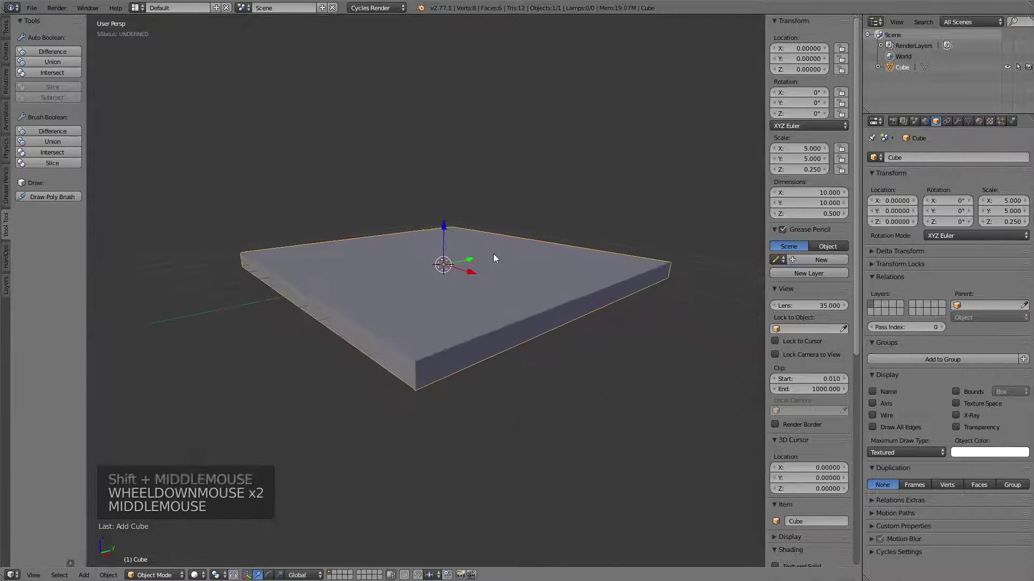
Raise the slab vertically to a Z location of exactly 5.
key("g")
key("z")
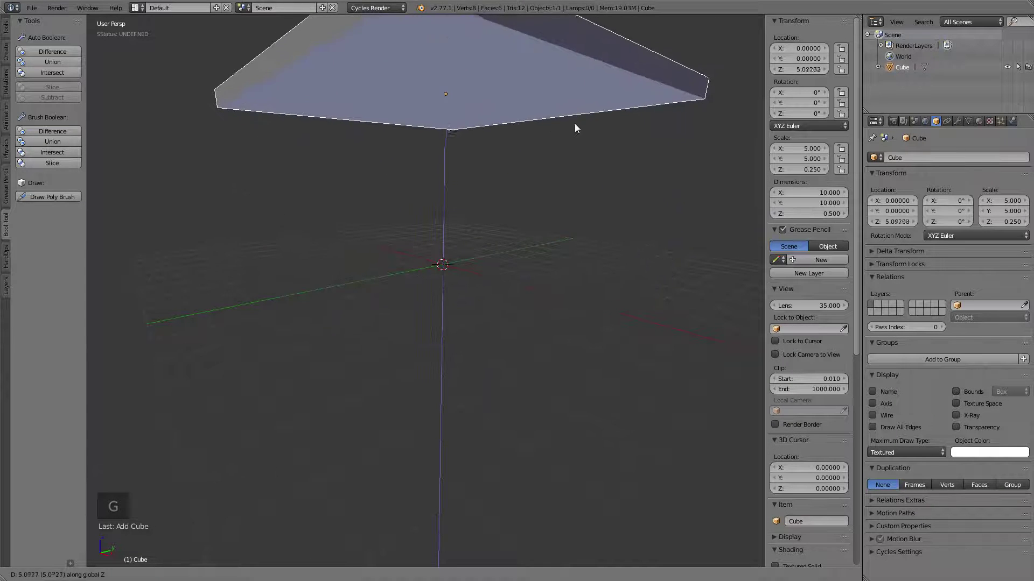
mouse_move(560, 167)
left_click(573, 118)
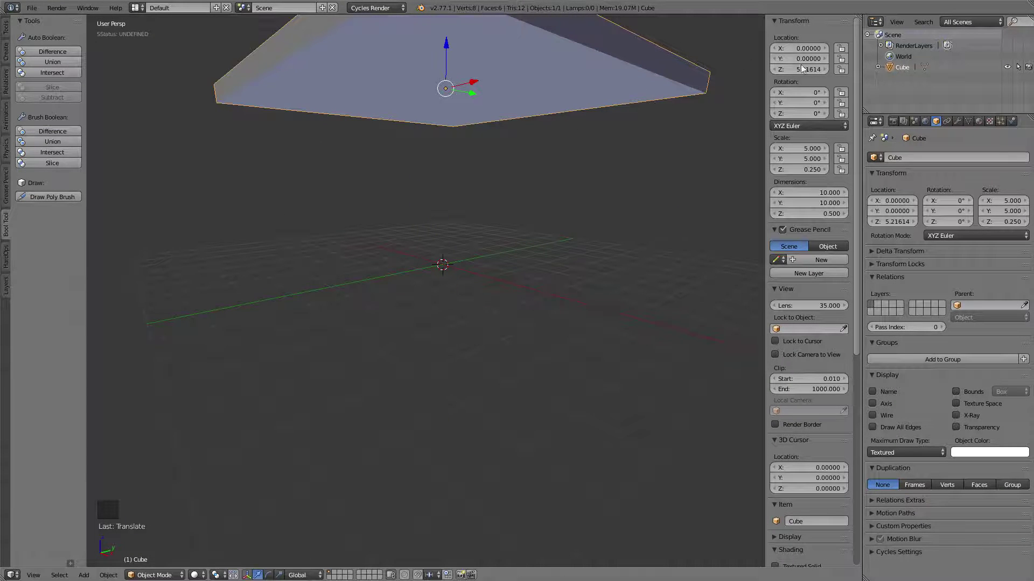
scroll(636, 162, "down", 3)
middle_click_drag(624, 172, 678, 128)
left_click(794, 65)
type("5")
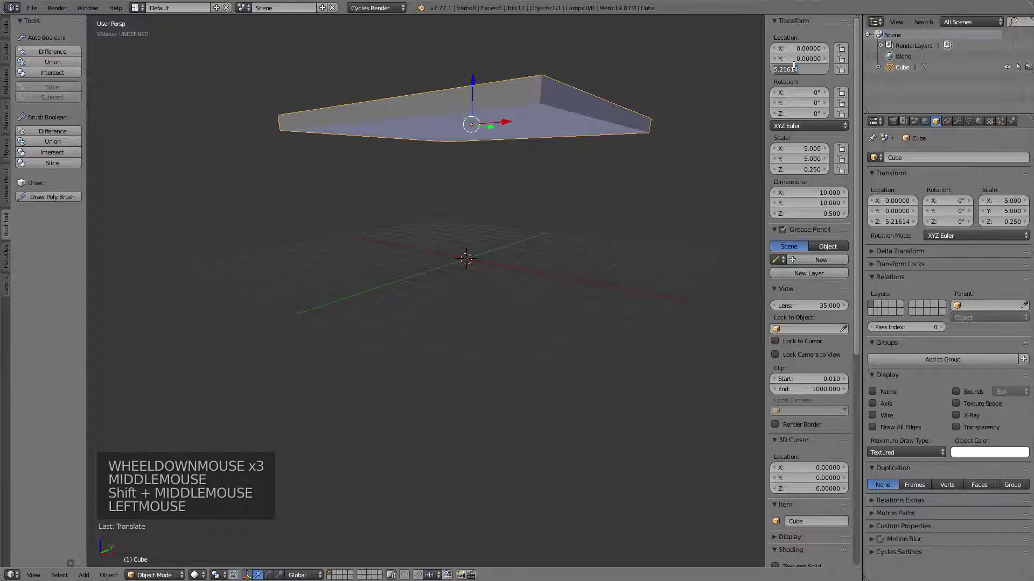
key("Return")
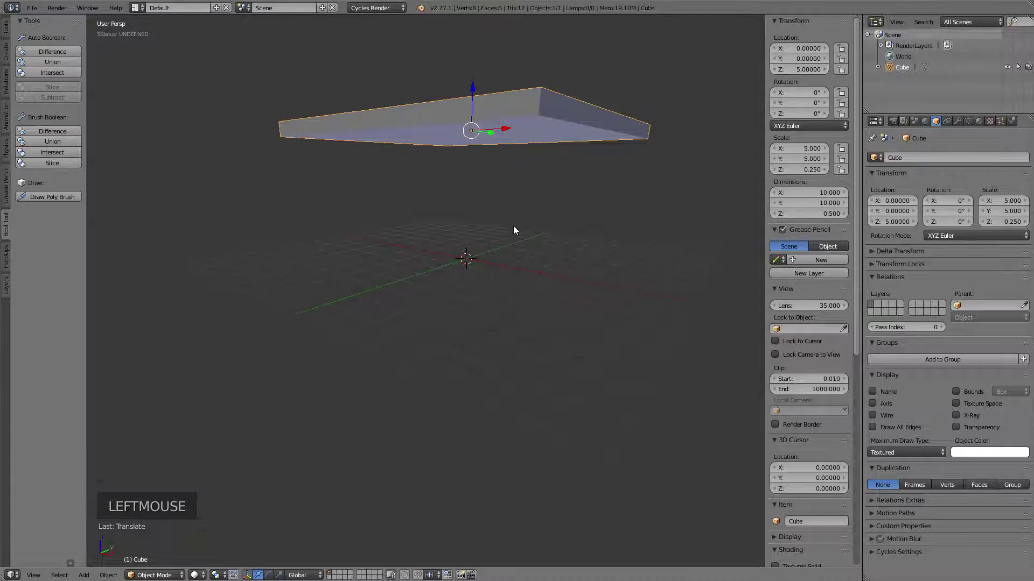
mouse_move(514, 228)
middle_mouse_down("shift")
mouse_move(452, 240)
mouse_move(510, 245)
middle_mouse_up("shift")
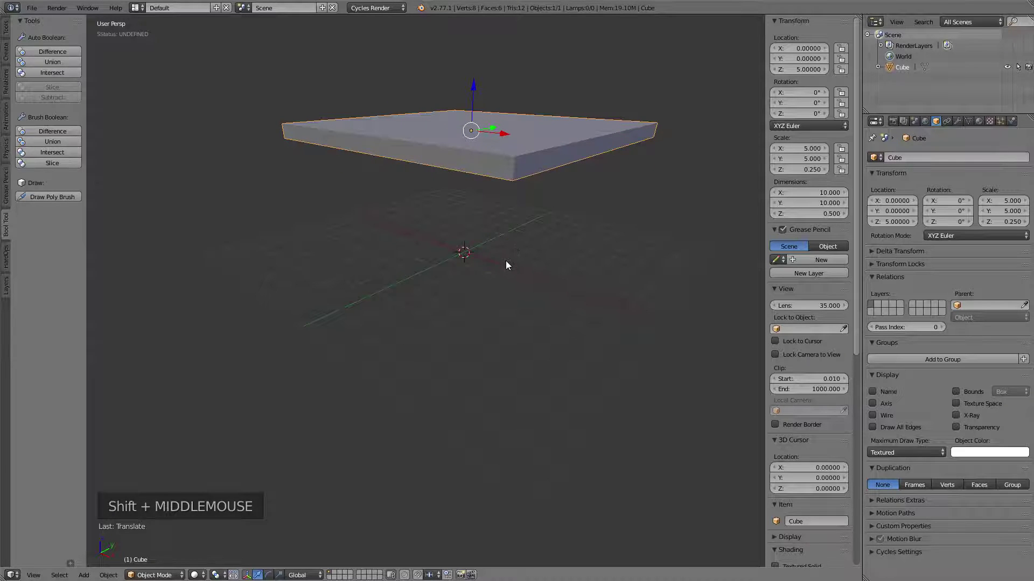
key("shift+a")
Add a new cube and raise it to height 1 along Z.
mouse_move(505, 260)
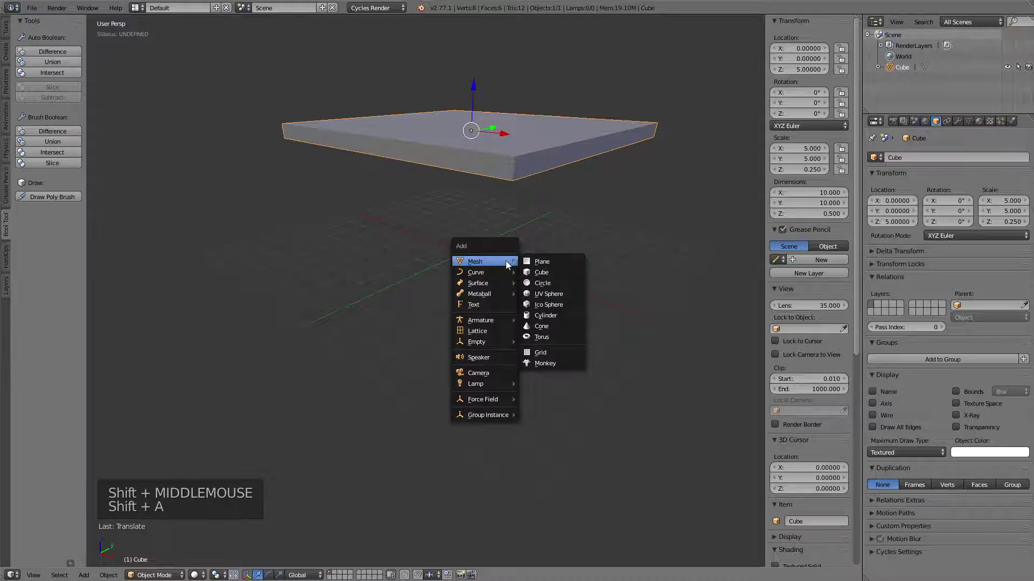
left_click(549, 273)
middle_click_drag(544, 309, 526, 302)
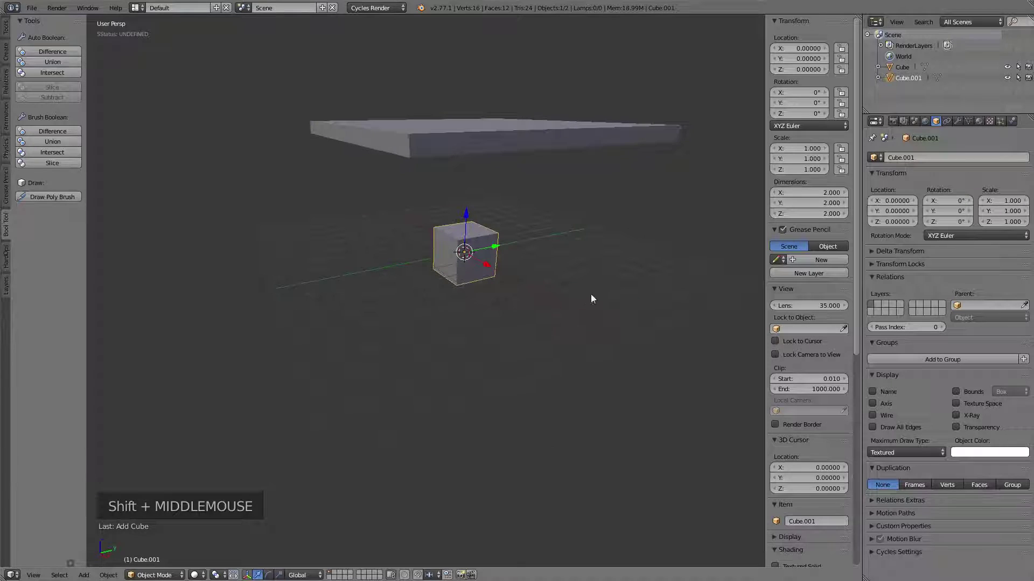
key("g")
key("z")
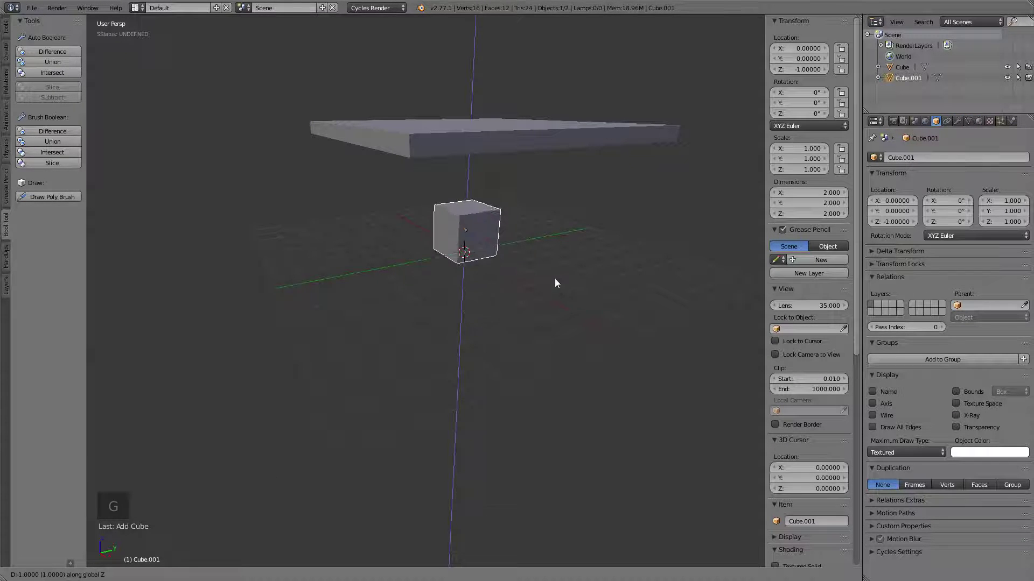
type("-4")
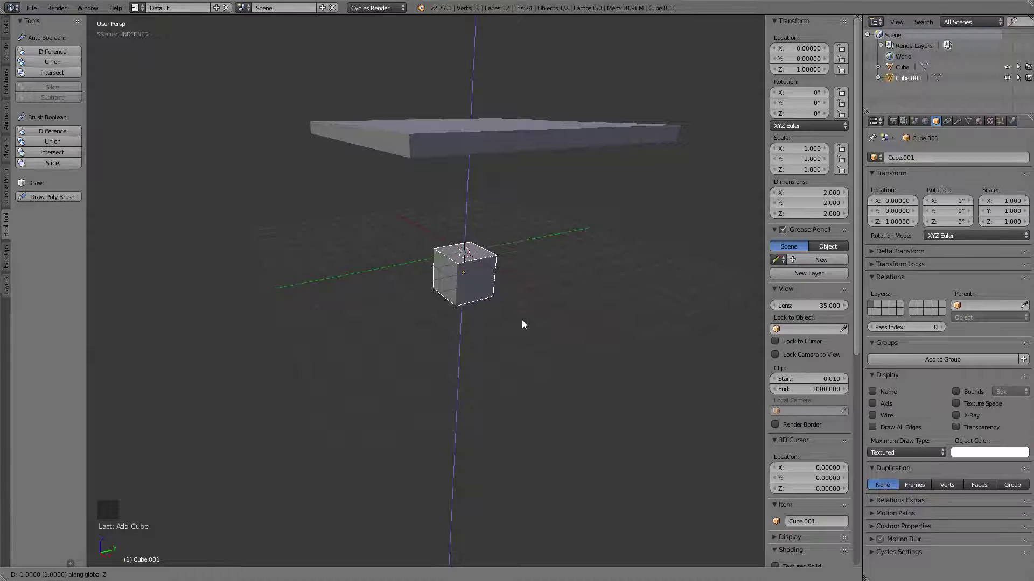
key("minus")
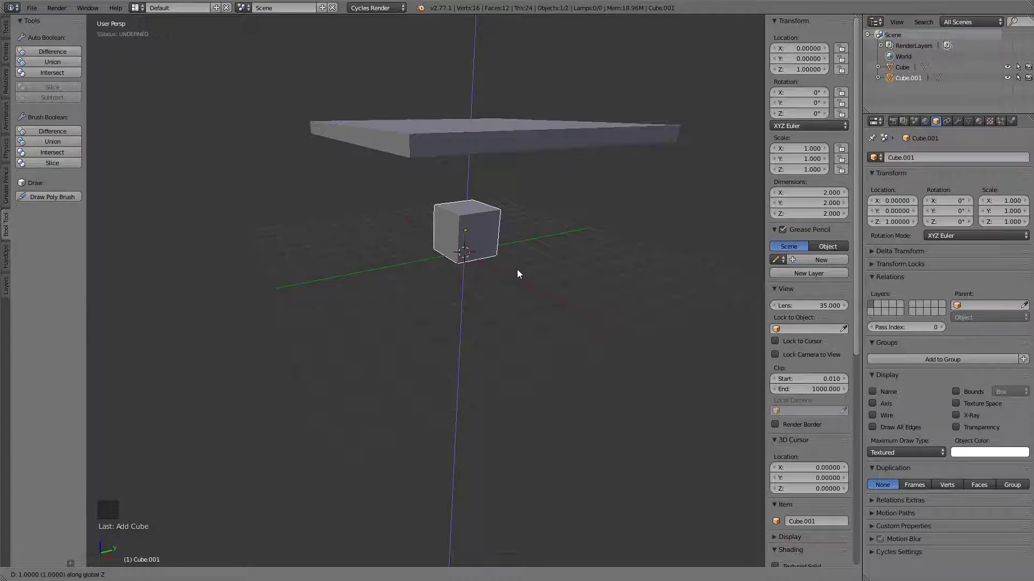
key("Return")
middle_click_drag(577, 274, 646, 265, "shift")
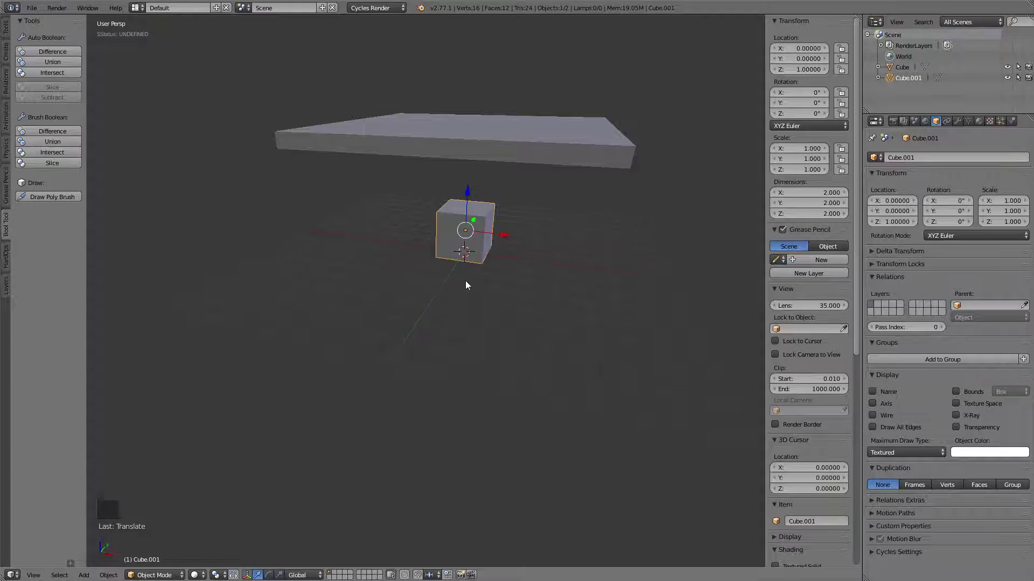
middle_click_drag(466, 285, 473, 213, "shift")
Stretch the cube tall along Z, then thin it into a pillar with fixed height.
key("s")
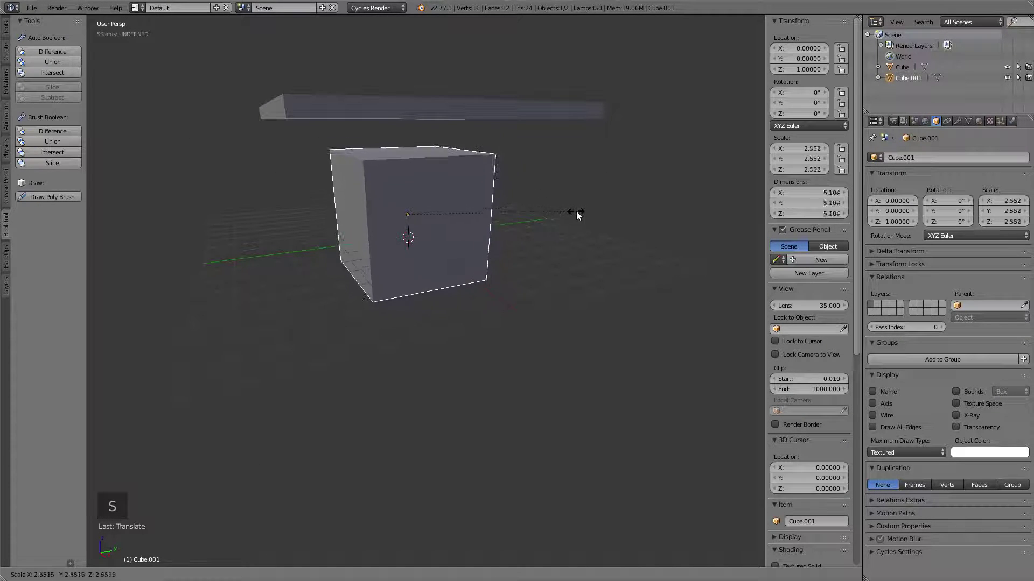
key("z")
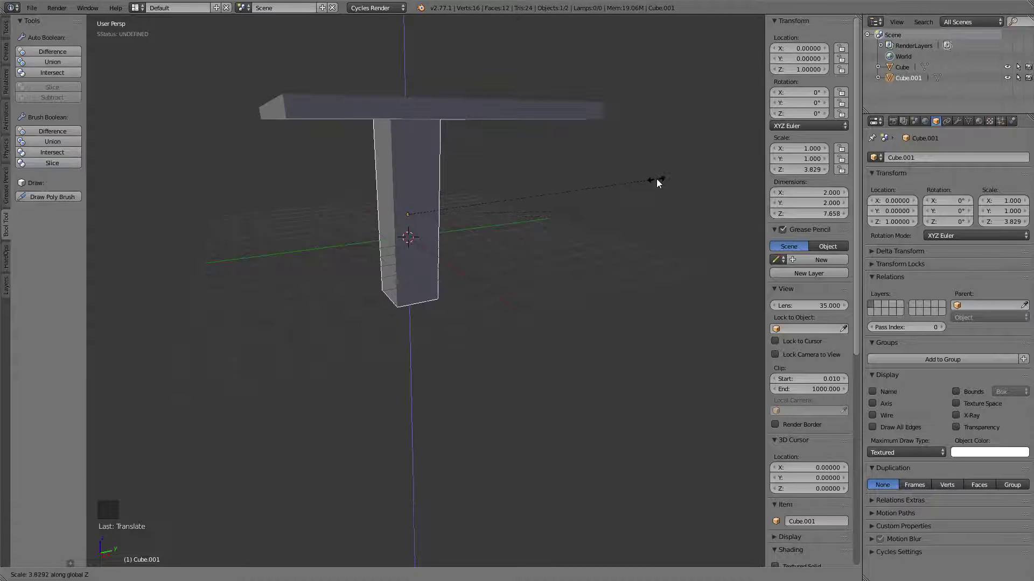
left_click(657, 179)
middle_click_drag(476, 218, 570, 249, "shift")
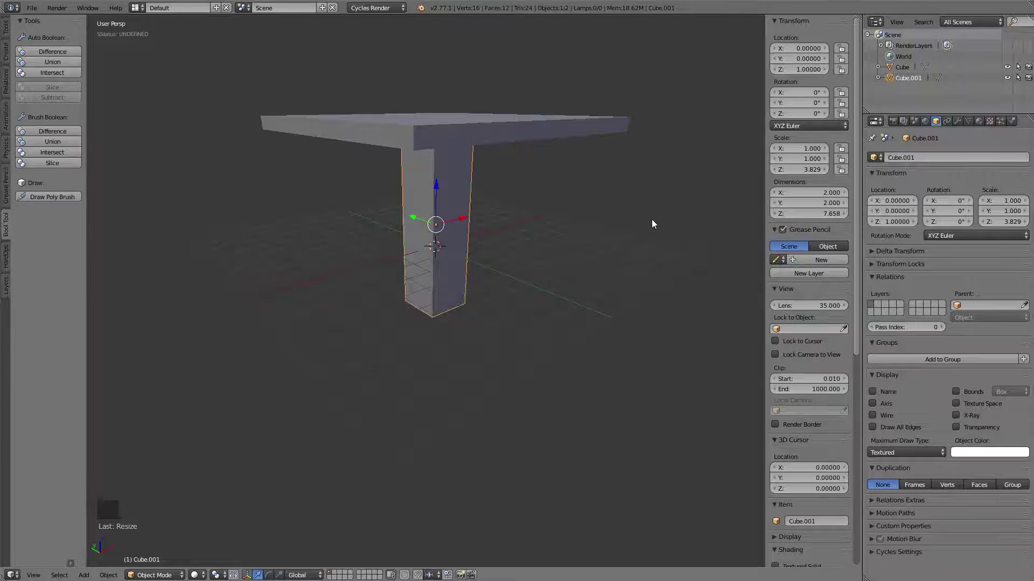
key("s")
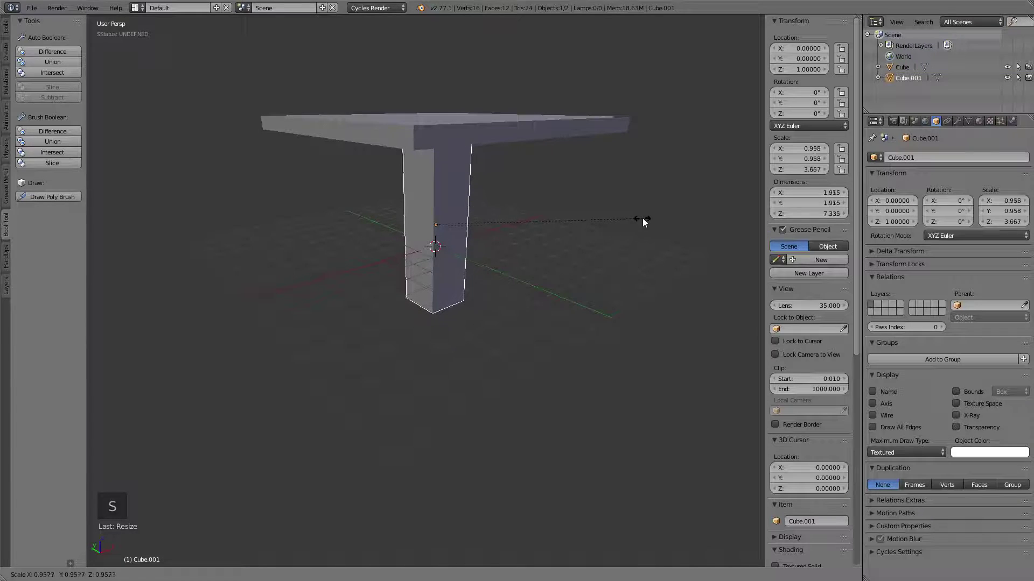
key("shift+z")
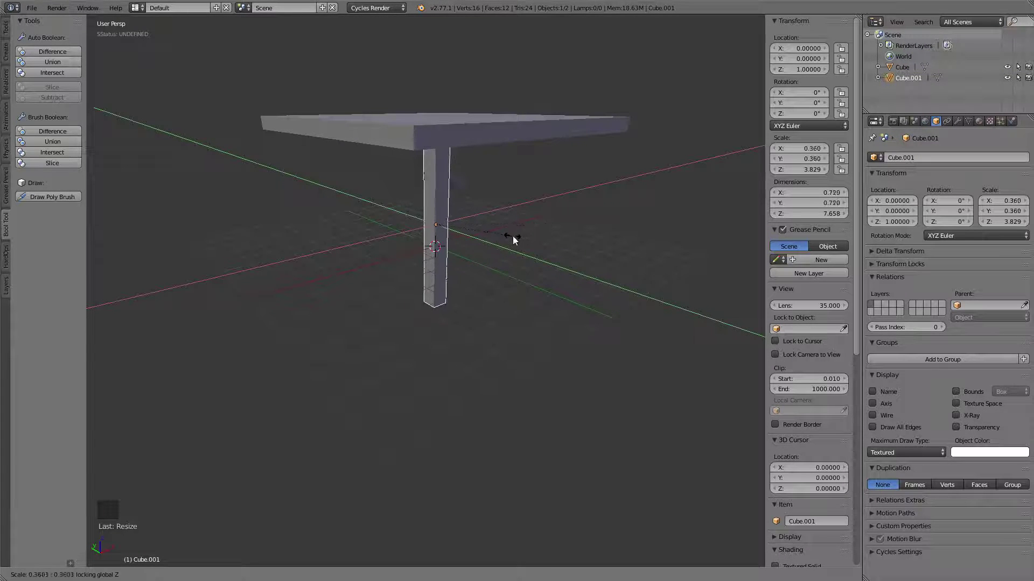
left_click(538, 212)
middle_click_drag(538, 212, 489, 231, "shift")
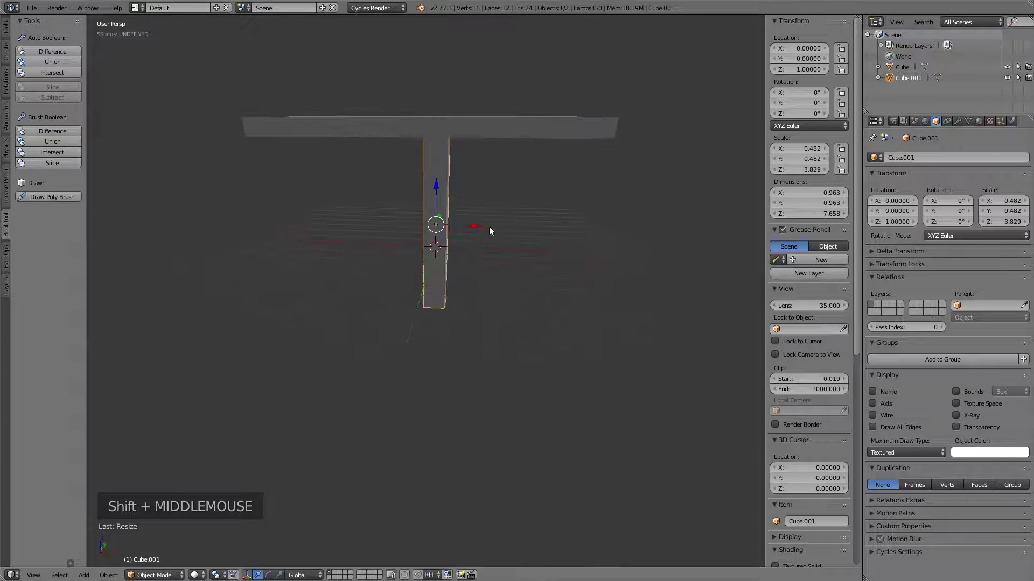
Set the pillar's scale to 0.5, 0.5, 4, making a 1 × 1 × 8 leg.
left_click(789, 147)
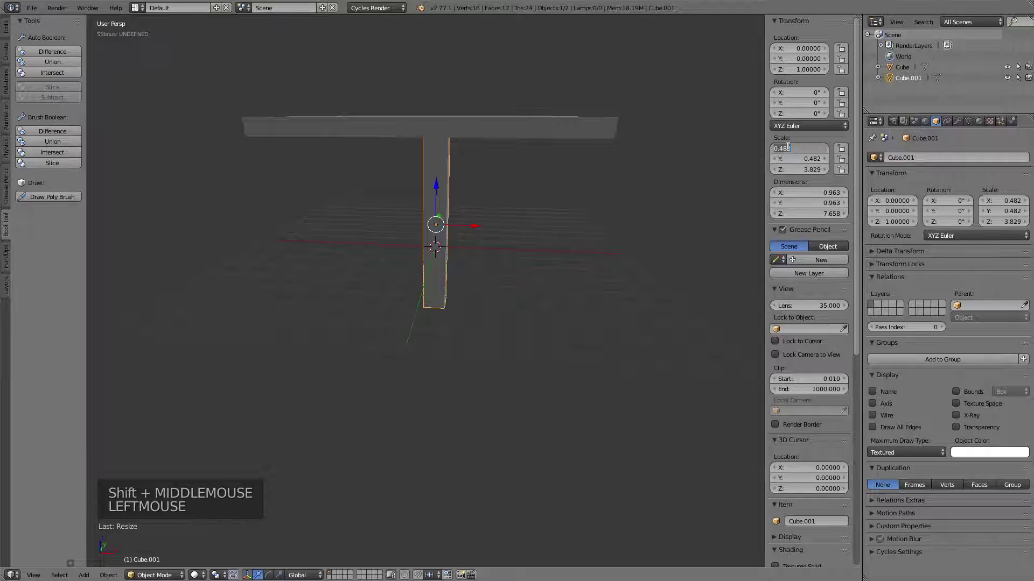
type("0.5")
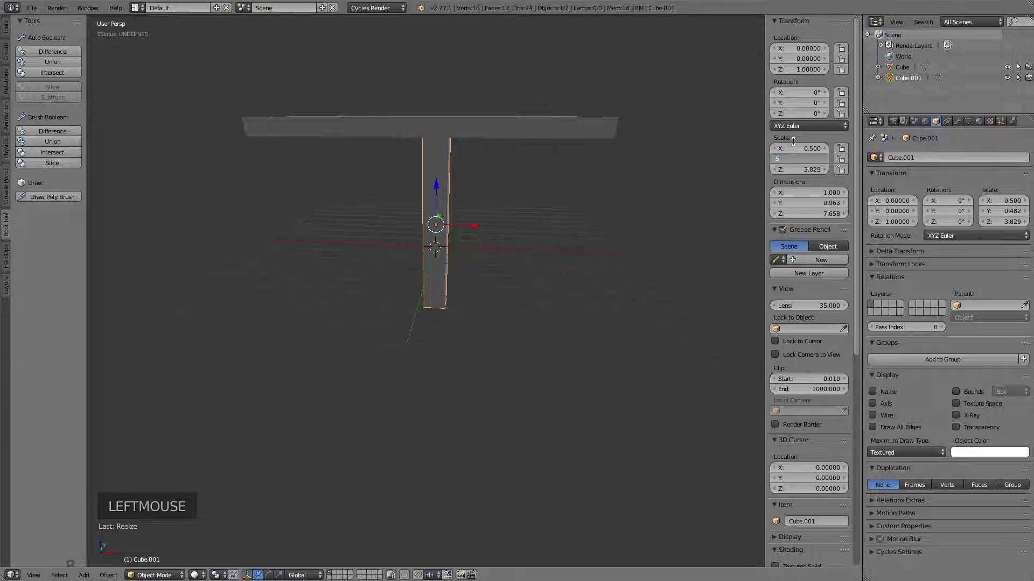
key("Tab")
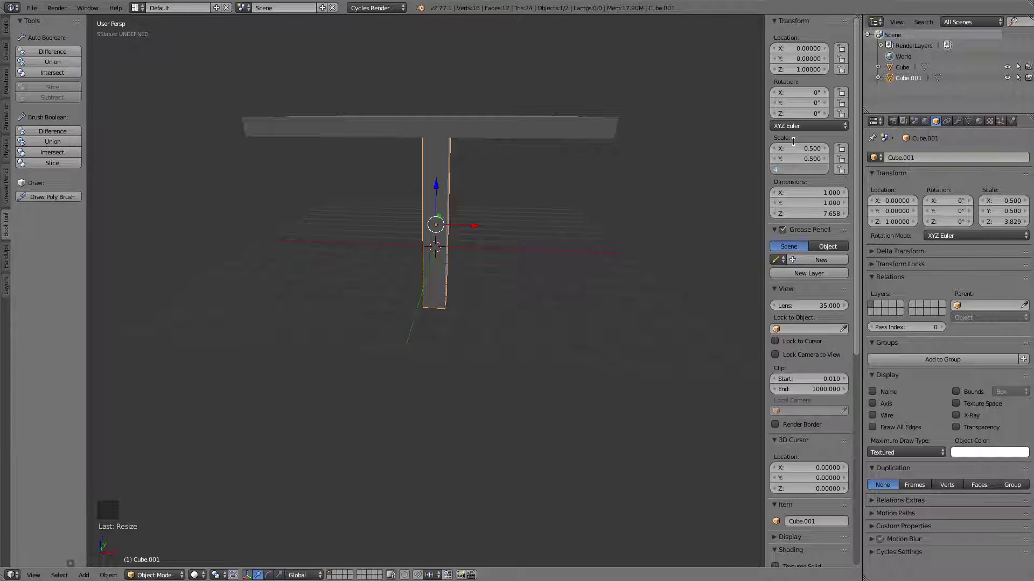
key("Return")
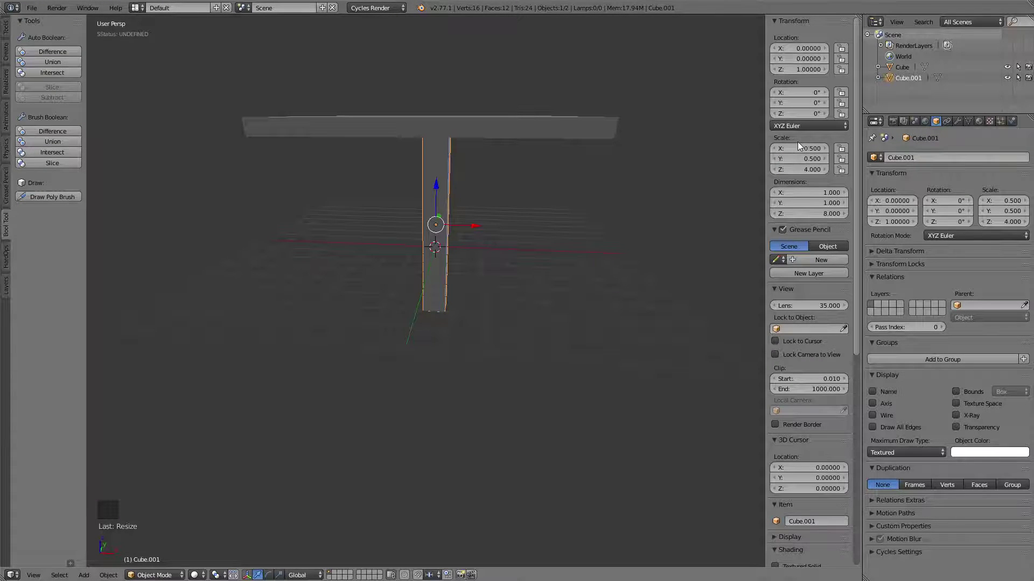
middle_click_drag(521, 156, 340, 181, "shift")
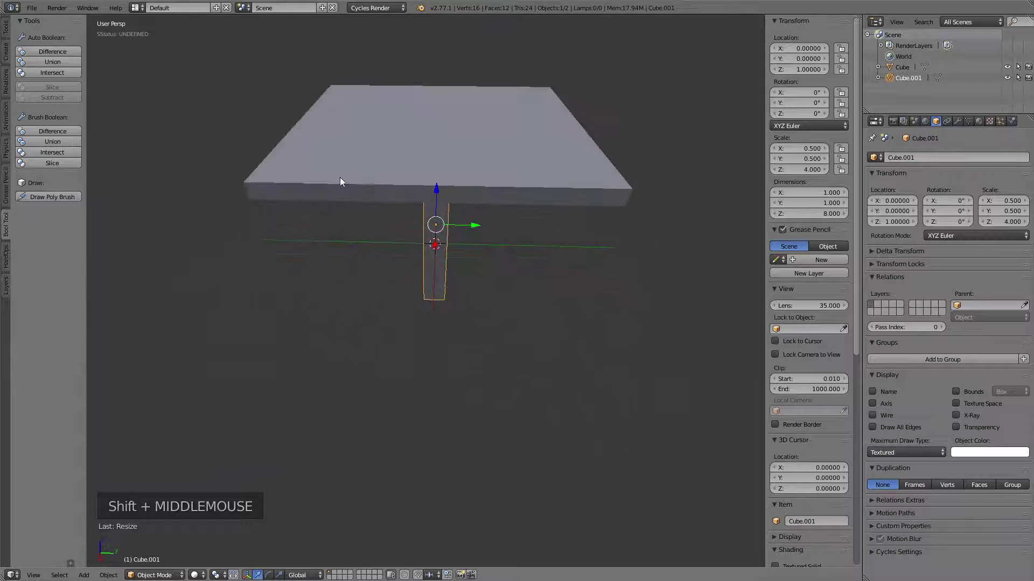
middle_click_drag(407, 226, 517, 189, "shift")
Move the pillar along X, then slide it along Y toward a tabletop corner.
key("g")
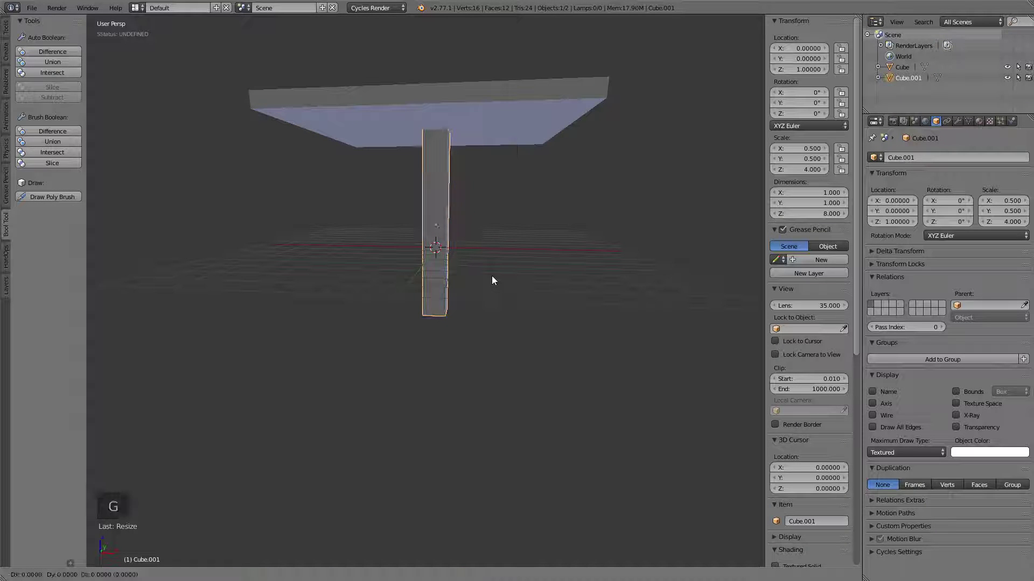
key("x")
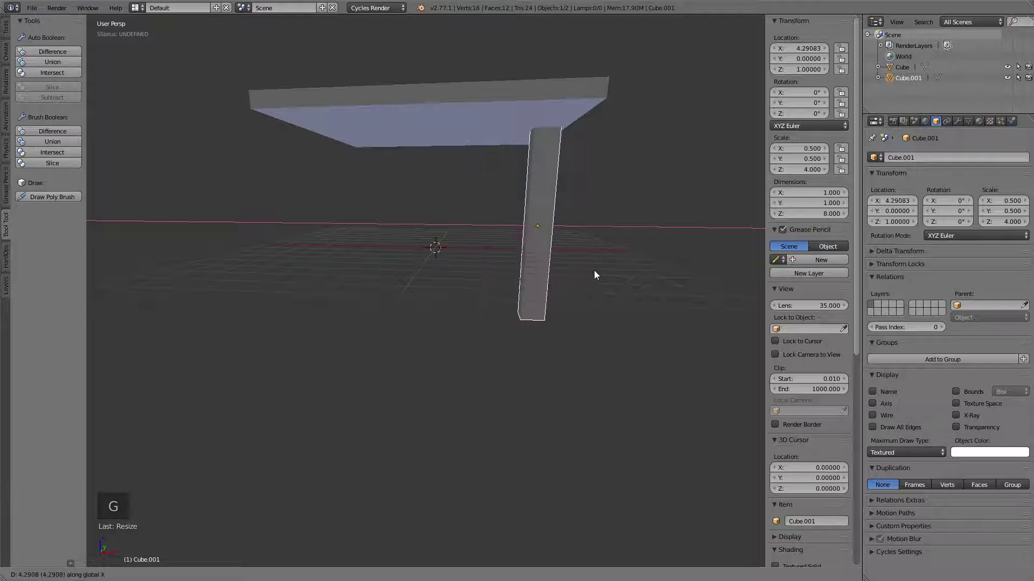
left_click(596, 275)
middle_click_drag(595, 275, 505, 245, "shift")
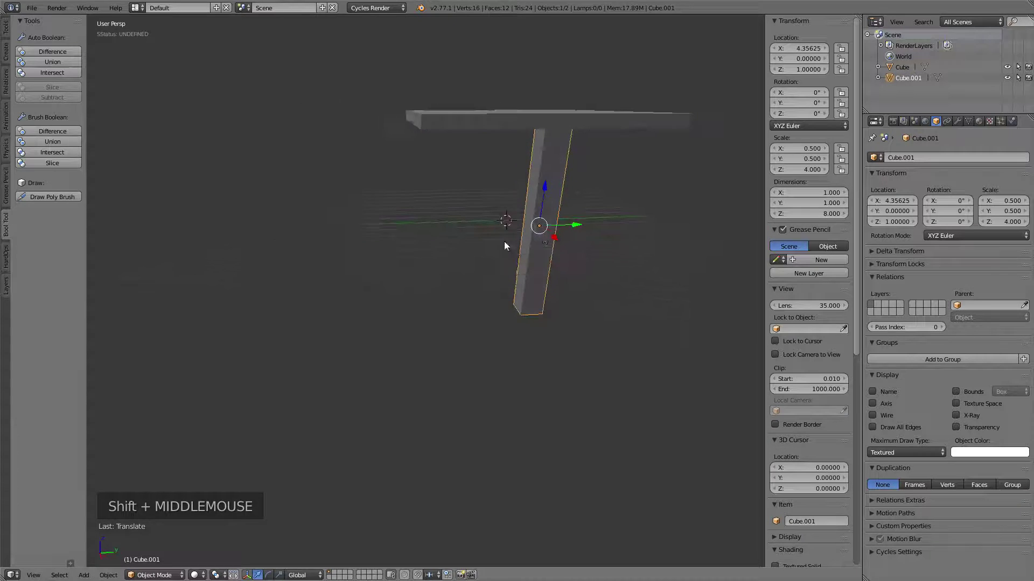
left_click_drag(573, 229, 469, 245)
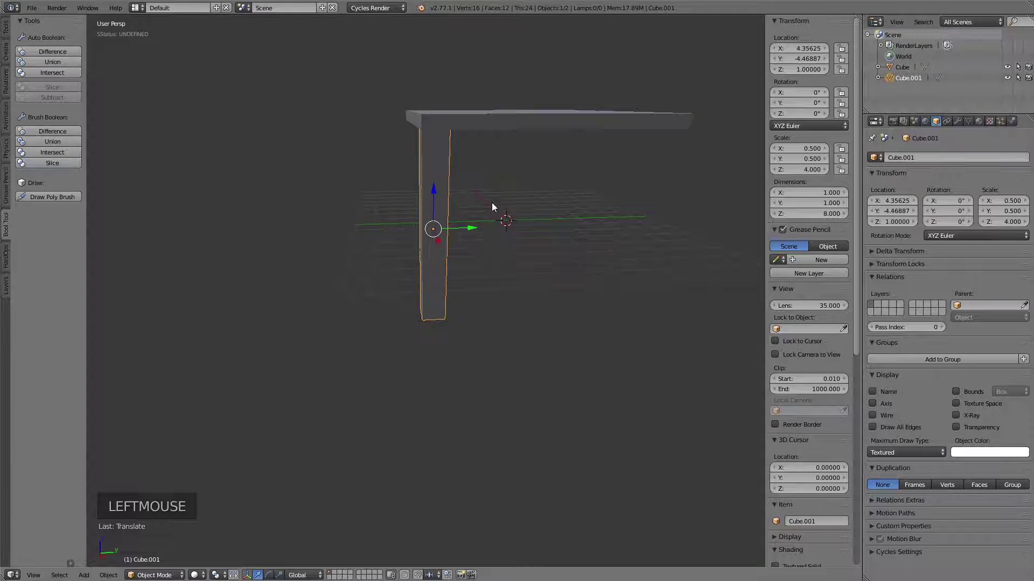
middle_click_drag(492, 203, 555, 180, "shift")
Fine-tune the leg's X location to 4.44865 under the corner.
scroll(528, 172, "up", 1)
middle_click(459, 158, "shift")
scroll(461, 159, "up", 2)
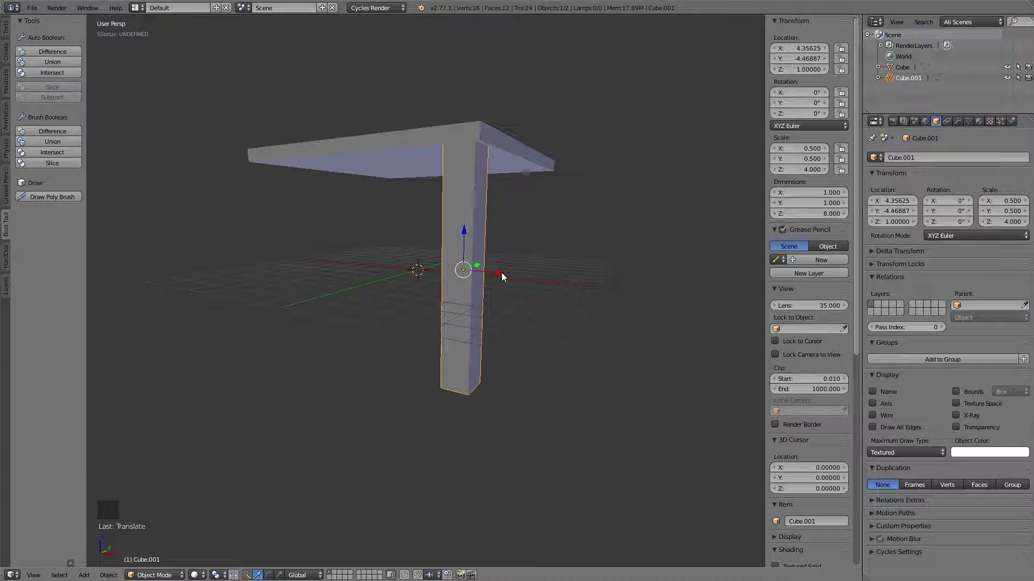
left_click_drag(502, 272, 503, 272)
middle_click_drag(504, 272, 592, 178, "shift")
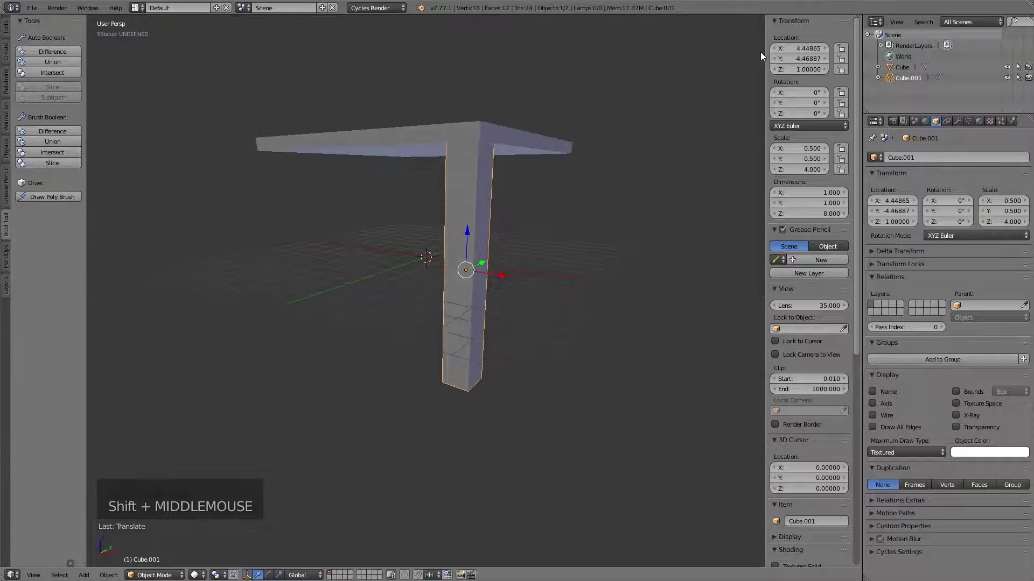
left_click(807, 49)
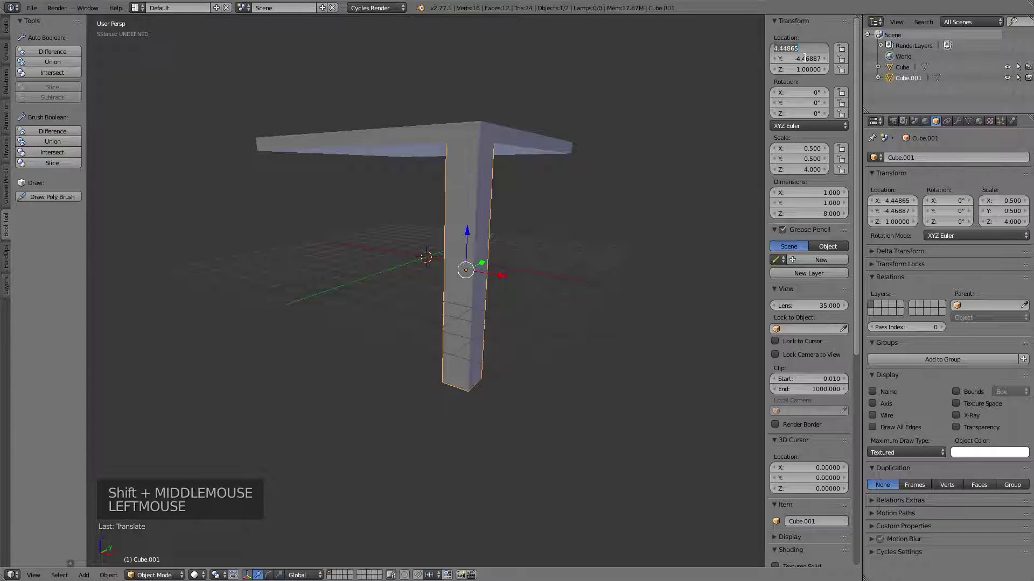
left_click(592, 185)
middle_click_drag(598, 185, 582, 231, "shift")
Duplicate the leg and place the copy under the opposite side along Y.
key("shift+d")
key("shift+d")
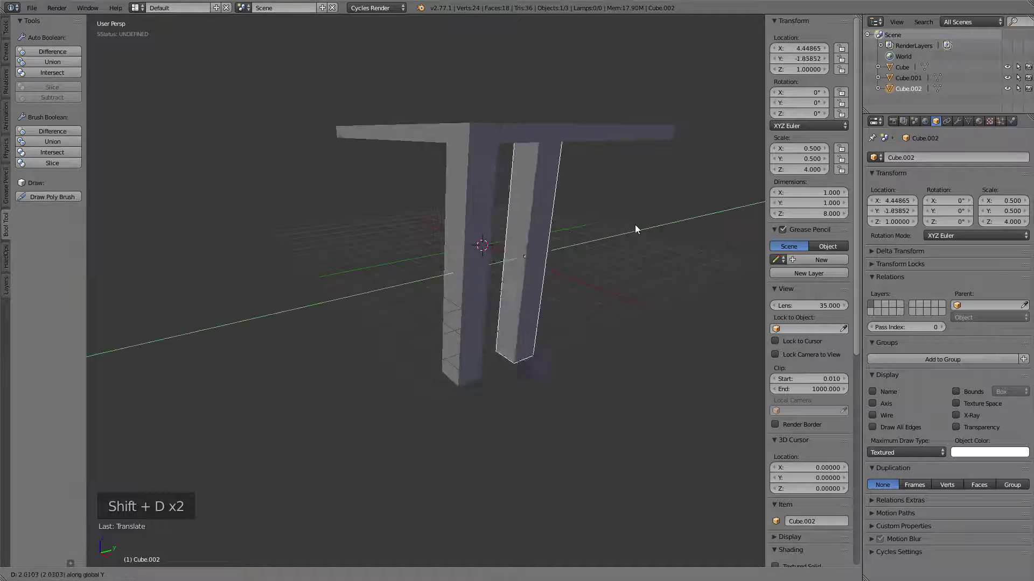
left_click(733, 205)
middle_click_drag(733, 209, 556, 206, "shift")
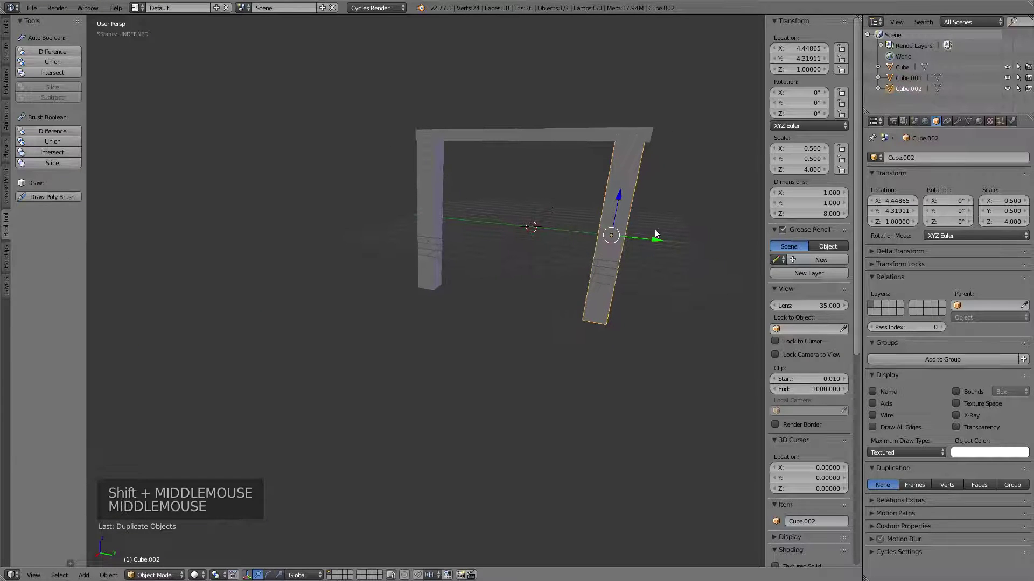
left_click_drag(656, 239, 655, 240)
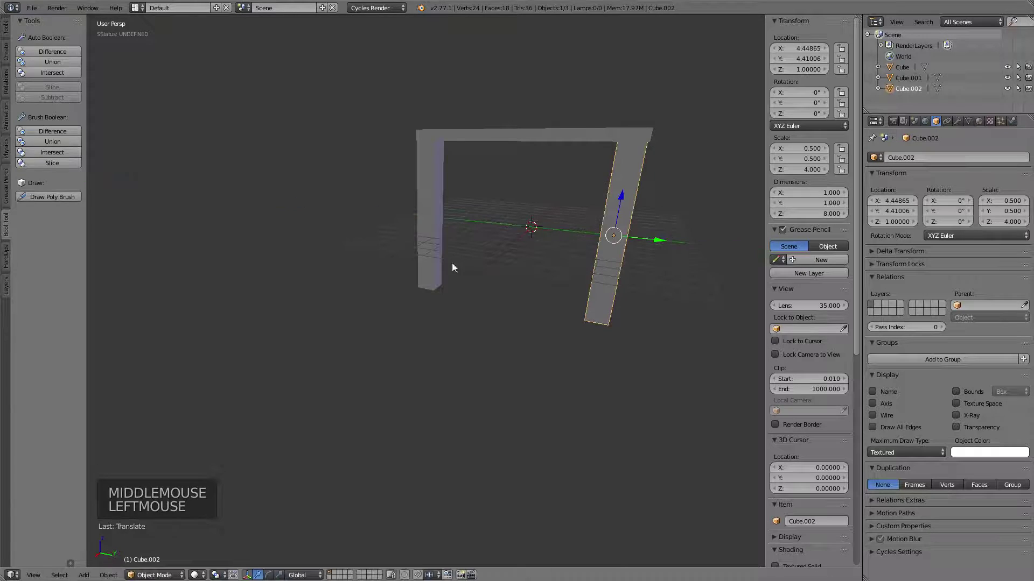
Duplicate both legs along X to the other side, with Cube.004 at X −4.38744, Y −4.46887.
right_click(419, 244, "shift")
middle_click_drag(409, 242, 639, 283, "shift")
key("shift+d")
key("x")
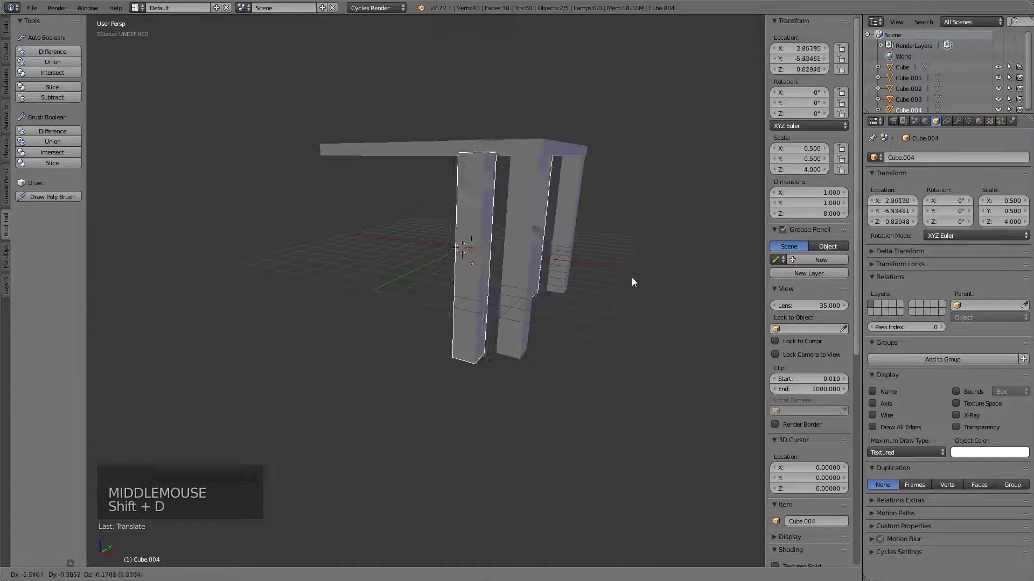
left_click(518, 282)
mouse_move(518, 282)
middle_mouse_down("shift")
mouse_move(460, 251)
mouse_move(533, 261)
mouse_move(499, 275)
middle_mouse_up("shift")
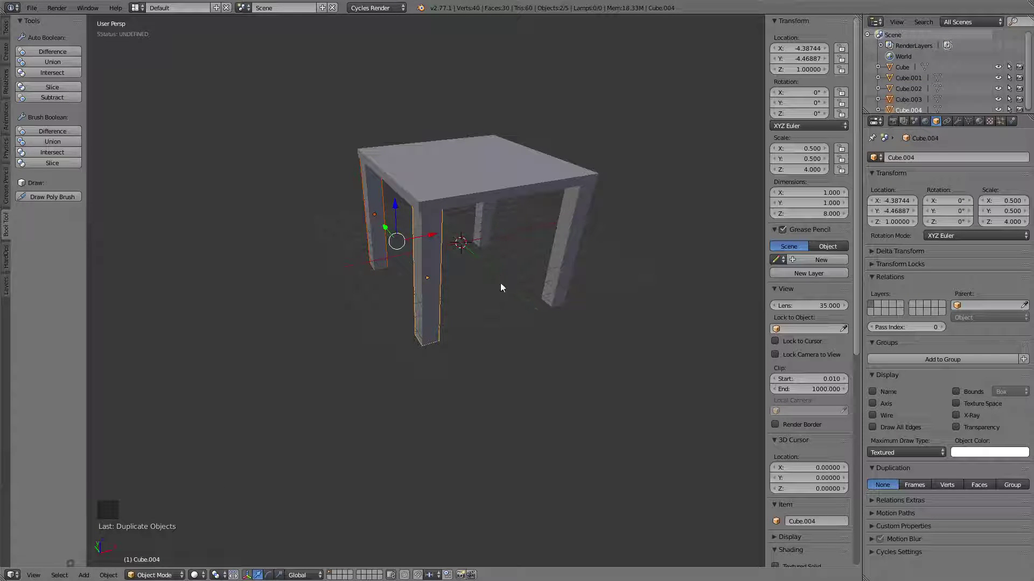
Add a UV sphere, lift it above the table, and scale it to 1.830.
key("shift+a")
mouse_move(492, 294)
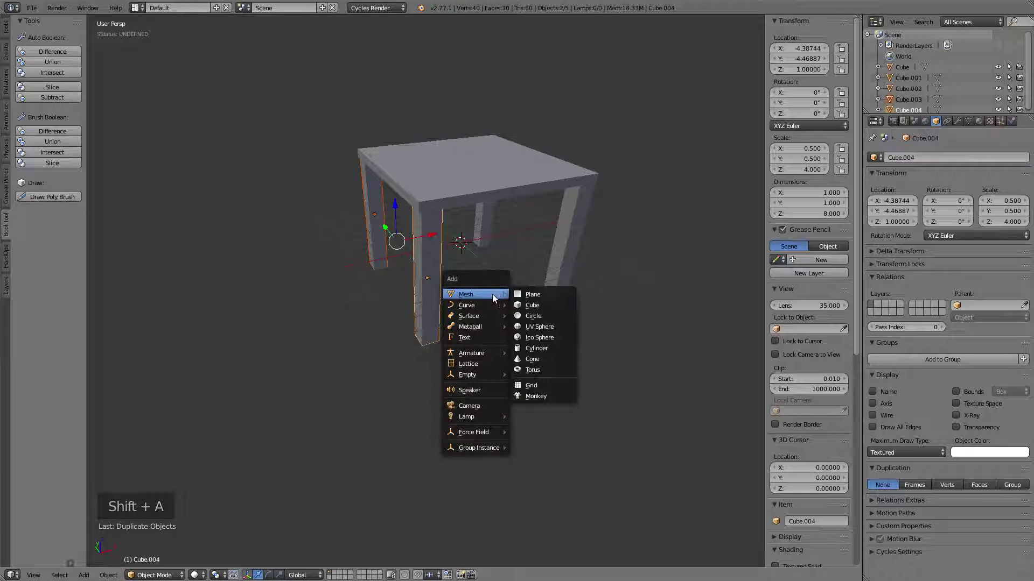
left_click(535, 328)
key("g")
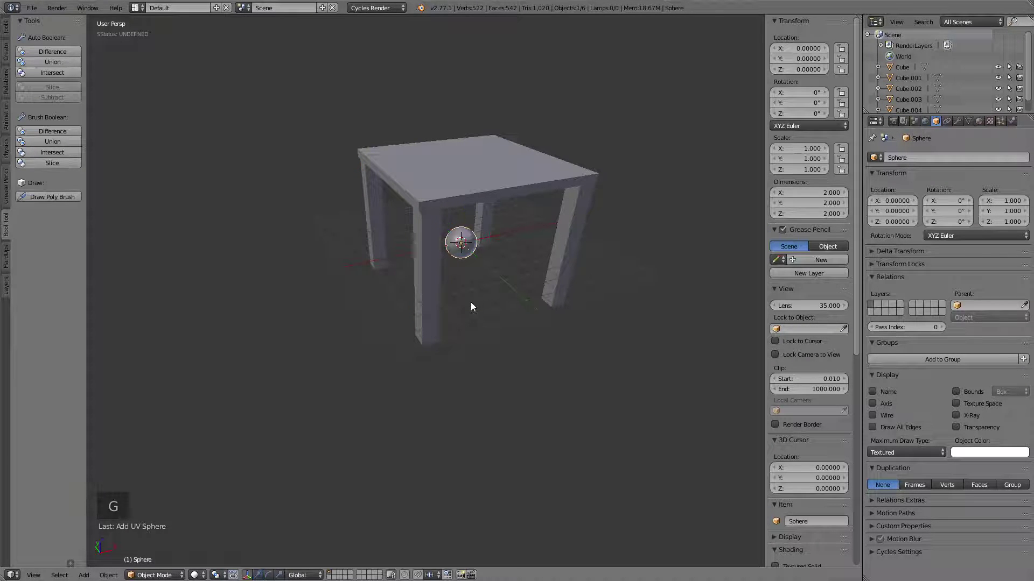
key("z")
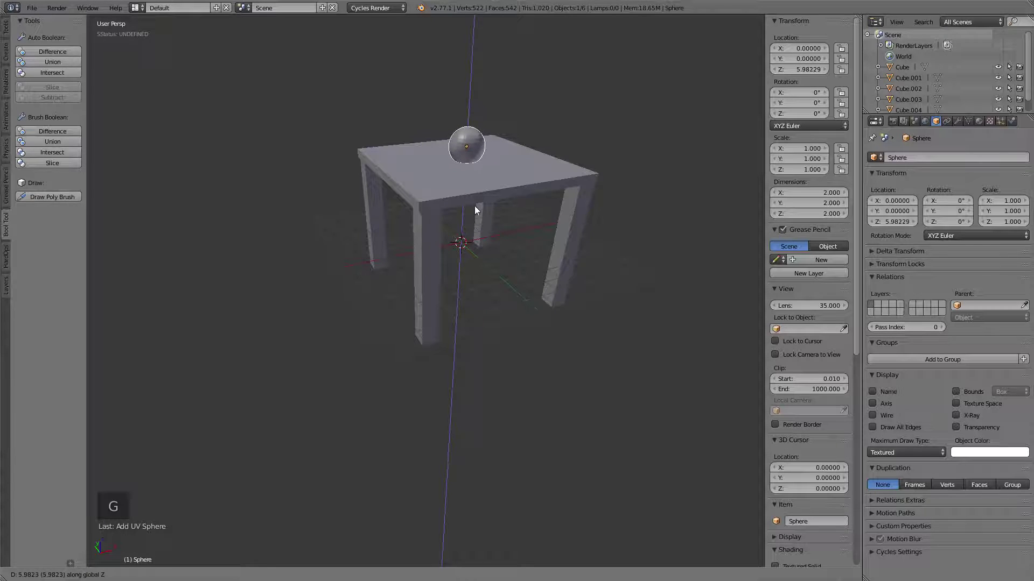
left_click(475, 205)
key("s")
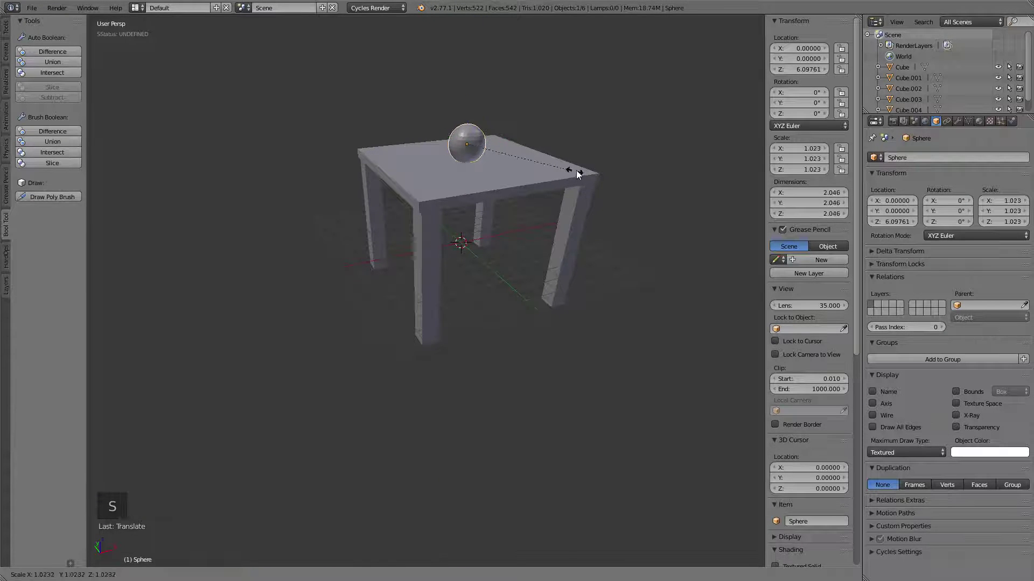
left_click(603, 187)
Move the sphere over the tabletop to location X −2.31915, Y 1.54660.
key("g")
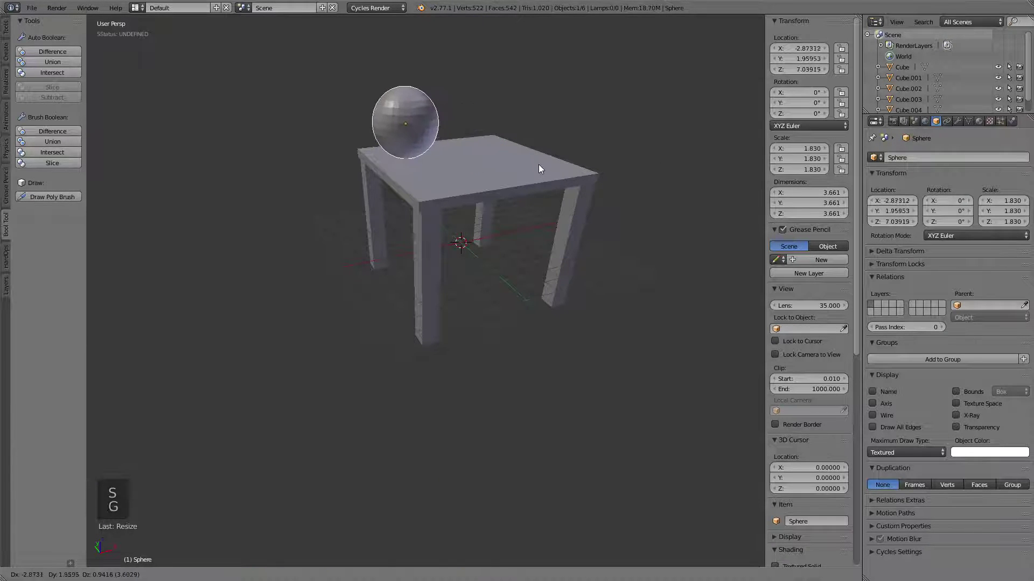
left_click(535, 167)
middle_click_drag(578, 204, 558, 192, "shift")
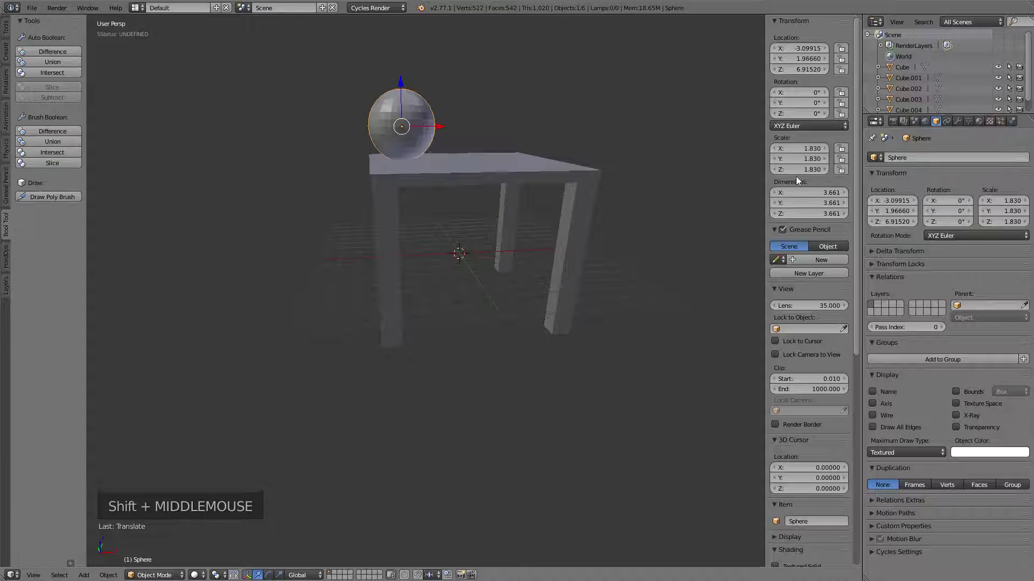
mouse_move(797, 48)
left_mouse_down()
mouse_move(813, 54)
mouse_move(802, 56)
left_mouse_up()
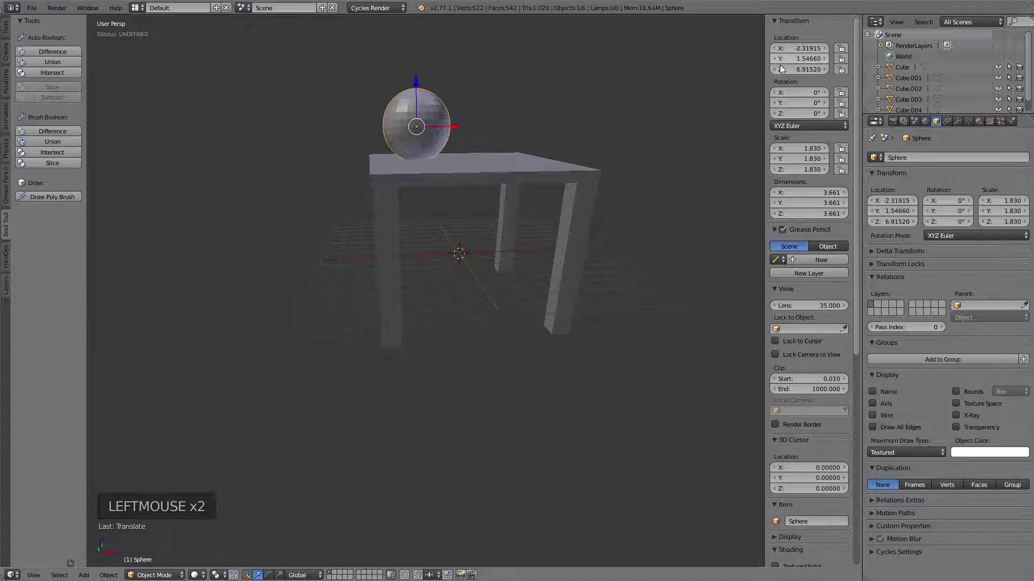
middle_click_drag(576, 161, 565, 286, "shift")
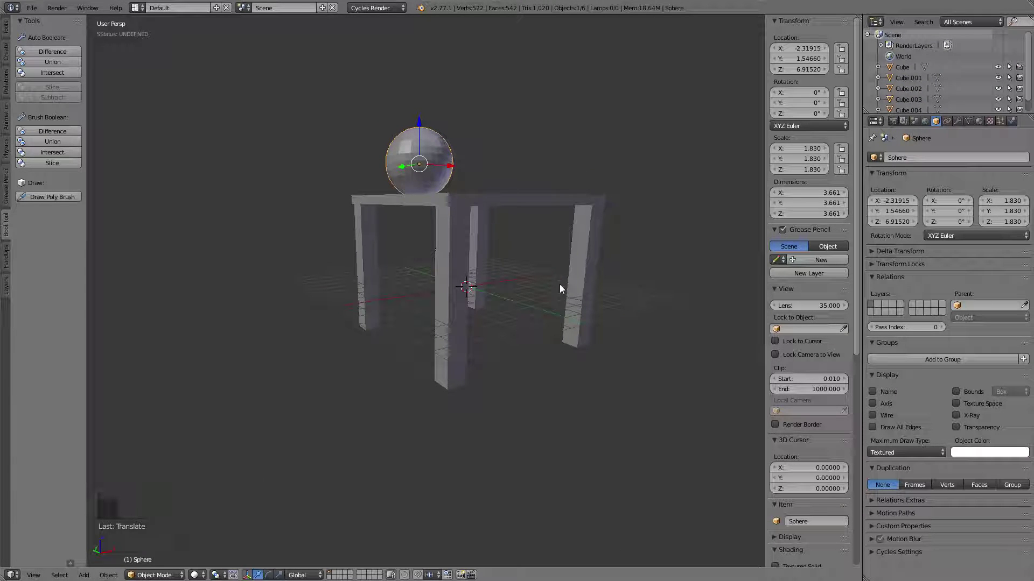
middle_click_drag(517, 300, 379, 360)
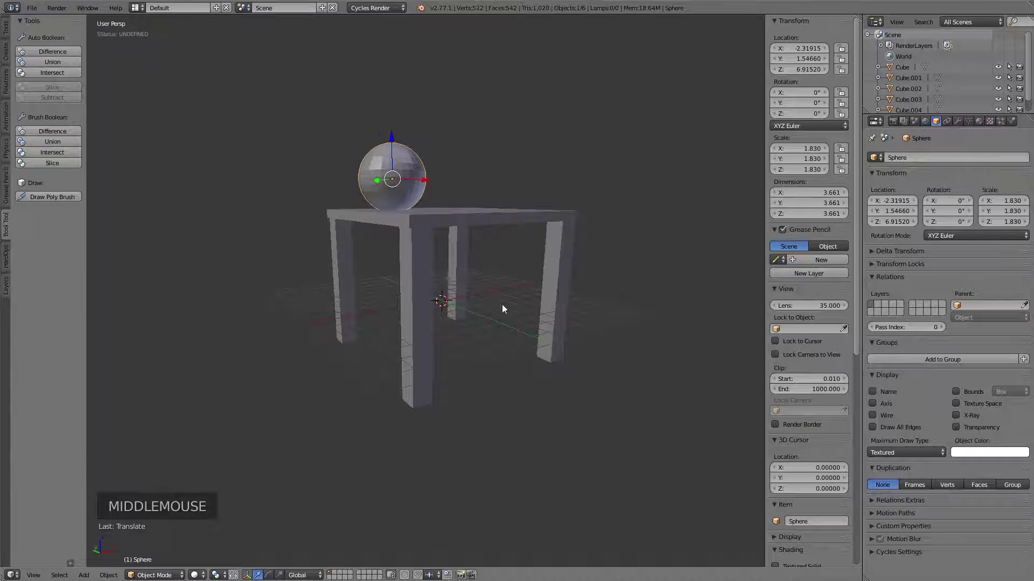
middle_click_drag(502, 308, 455, 316)
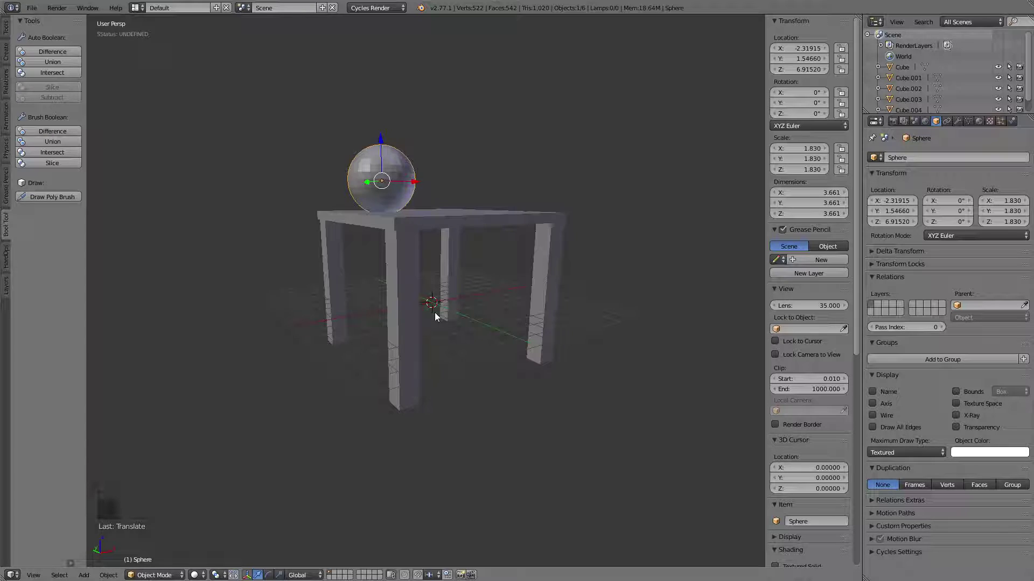
Inspect the table from top, front and right views in orthographic projection.
left_click(33, 575)
middle_click_drag(497, 348, 473, 339)
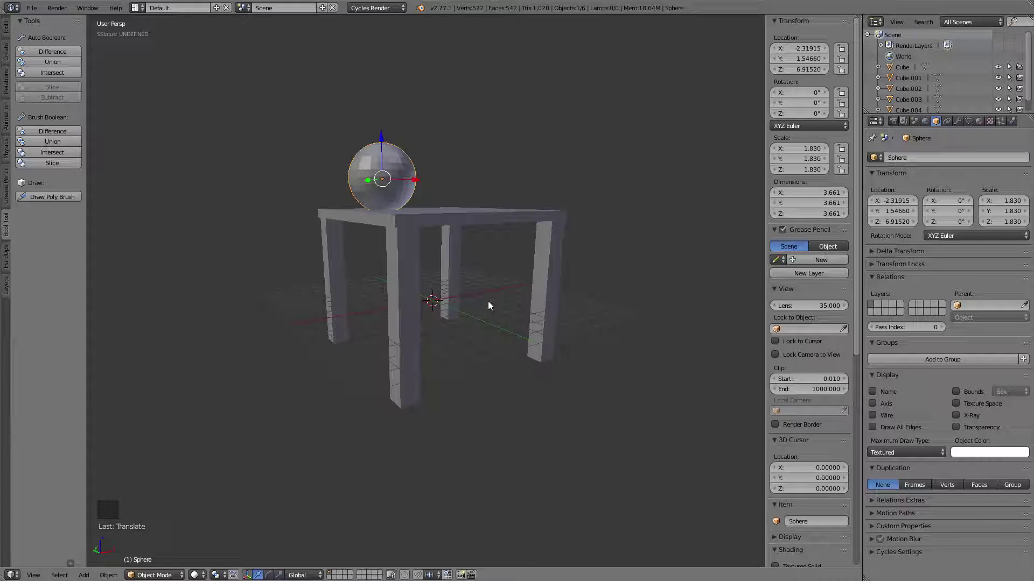
key("KP_7")
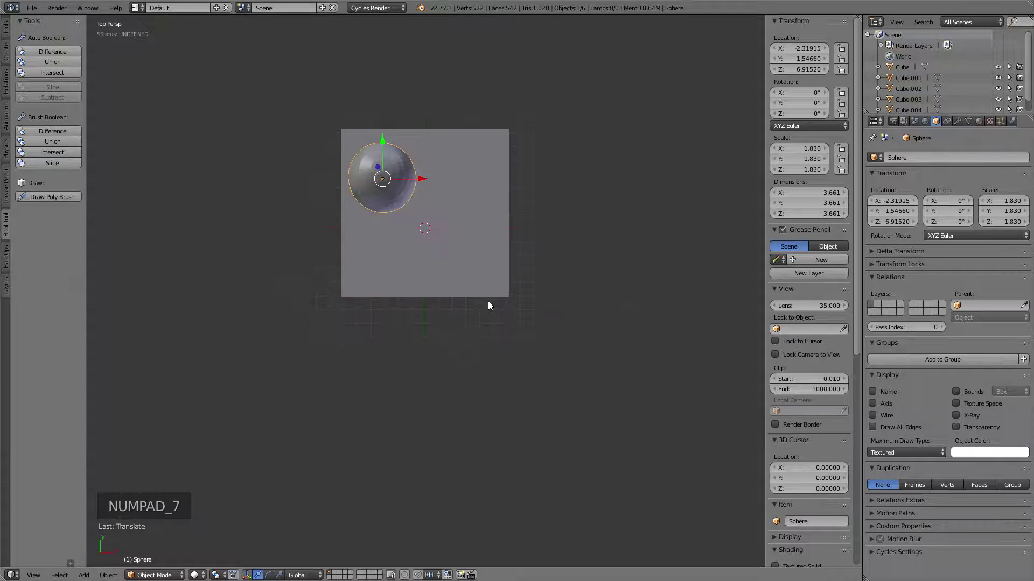
key("KP_1")
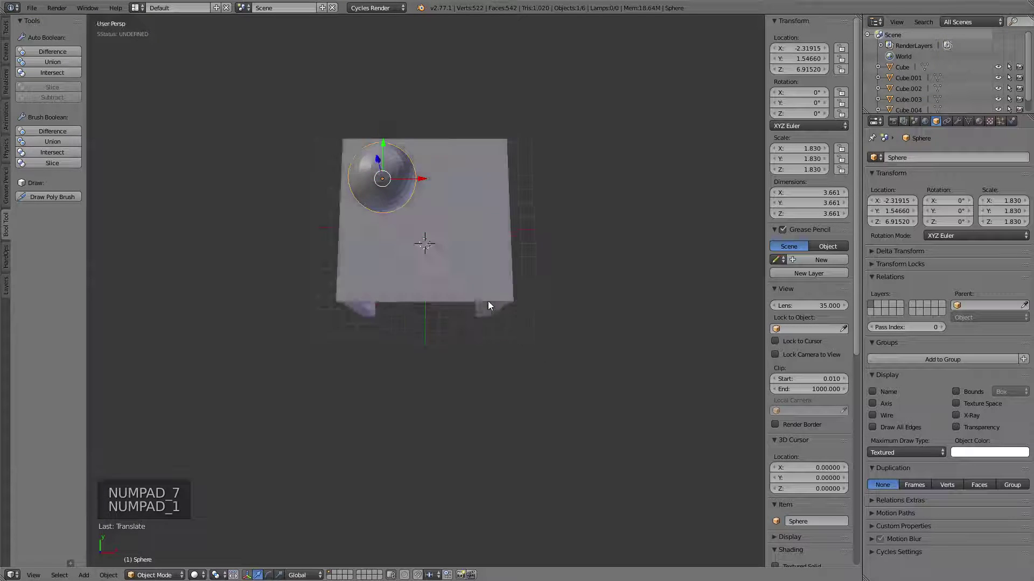
key("KP_3")
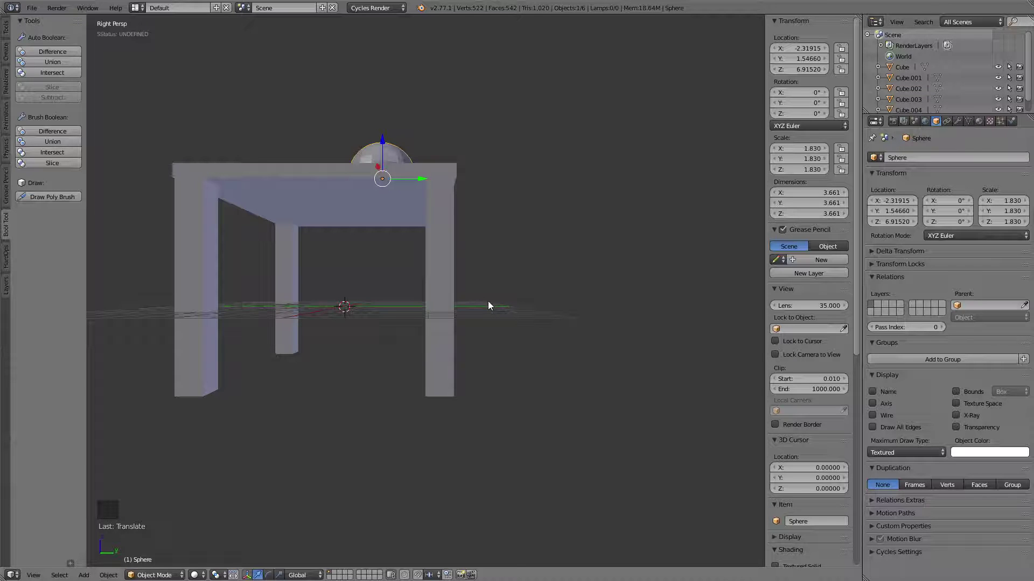
key("KP_5")
scroll(489, 306, "down", 9)
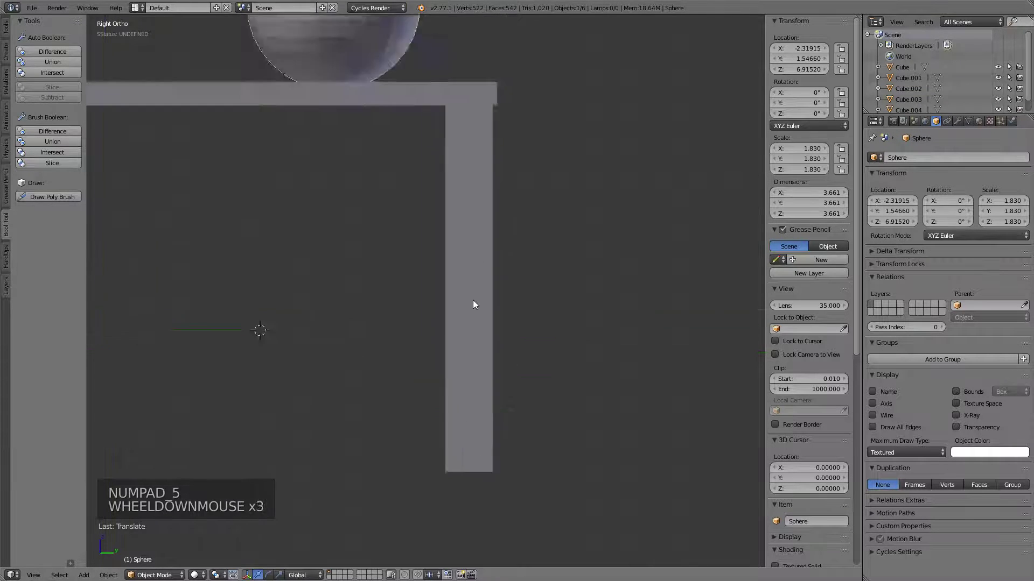
middle_click_drag(404, 281, 479, 284, "shift")
scroll(468, 275, "up", 2)
scroll(474, 278, "up", 2)
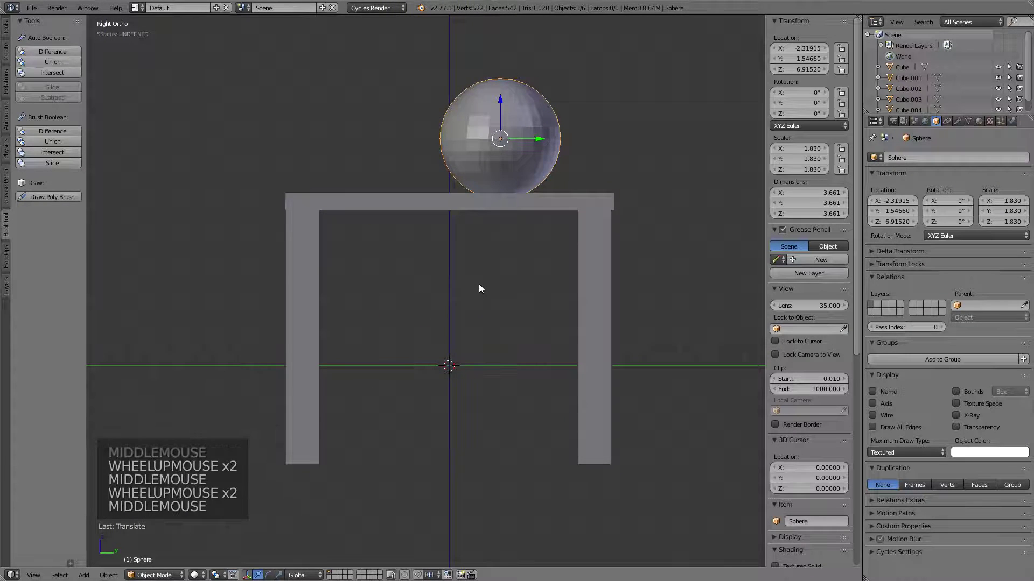
Nudge the sphere onto the tabletop surface at Z 7.06270, then return to a perspective three-quarter view.
key("g")
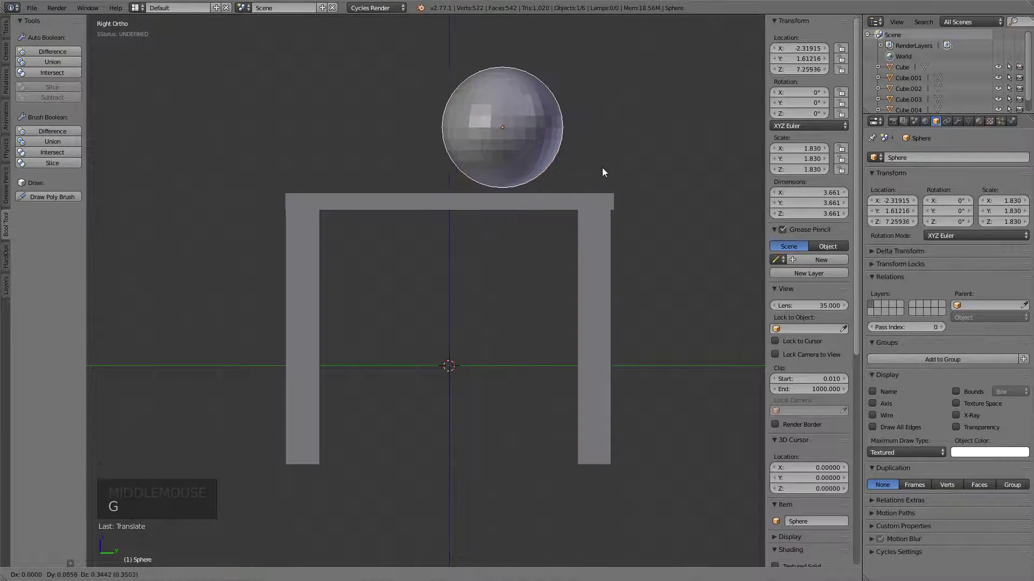
left_click(608, 173)
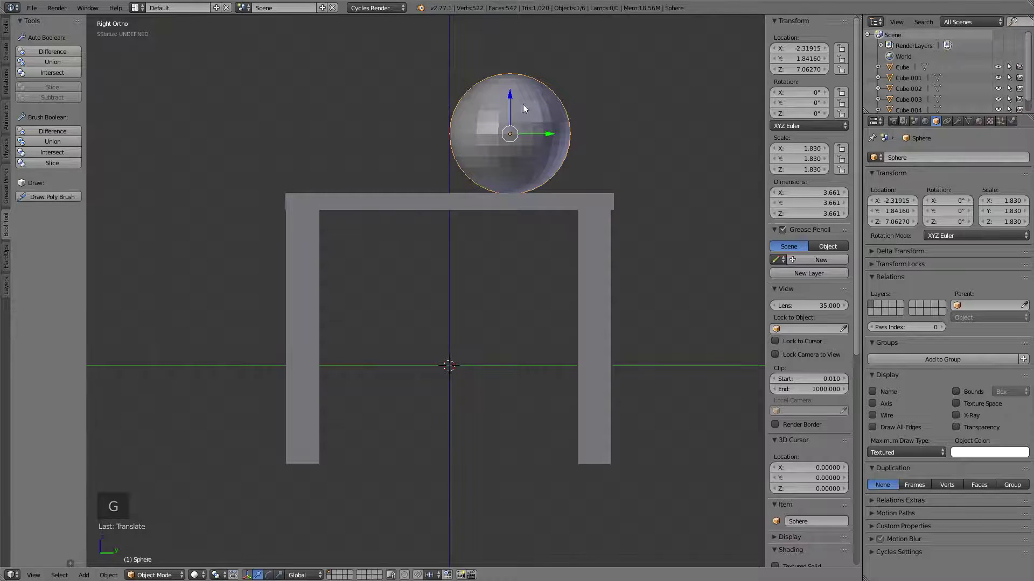
middle_click_drag(531, 161, 580, 180, "shift")
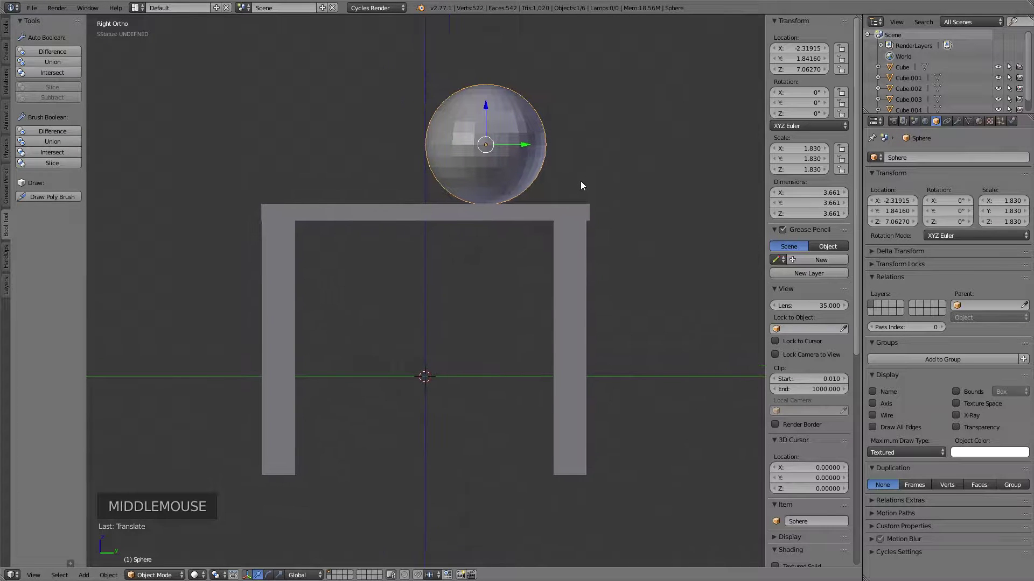
key("KP_5")
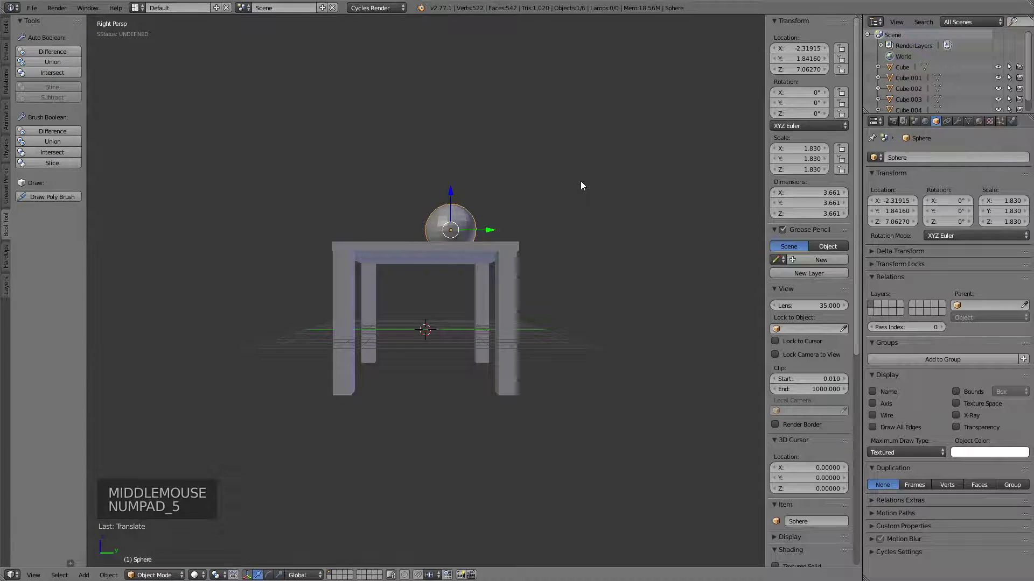
key("KP_5")
key("KP_5")
key("KP_5")
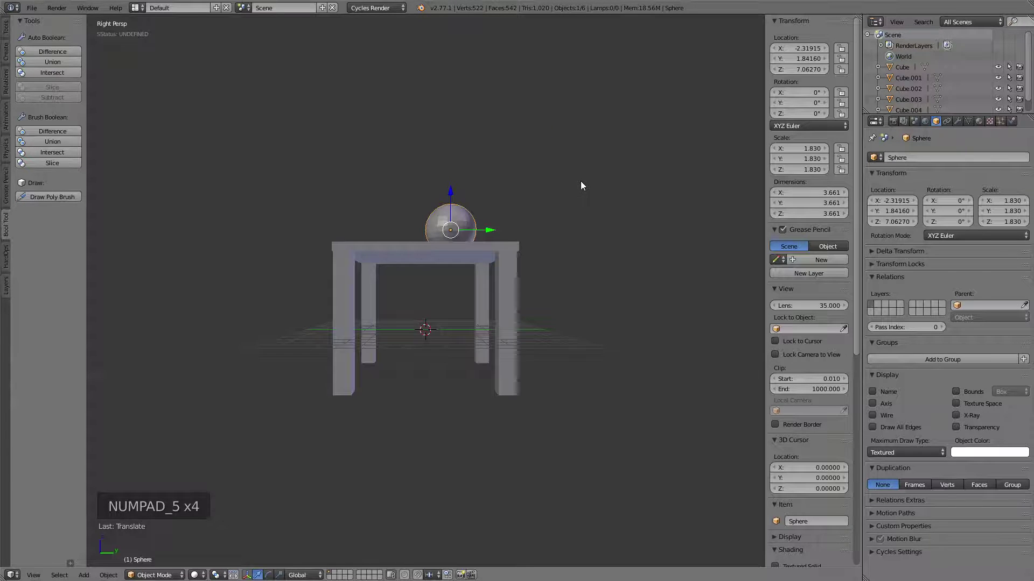
key("KP_0")
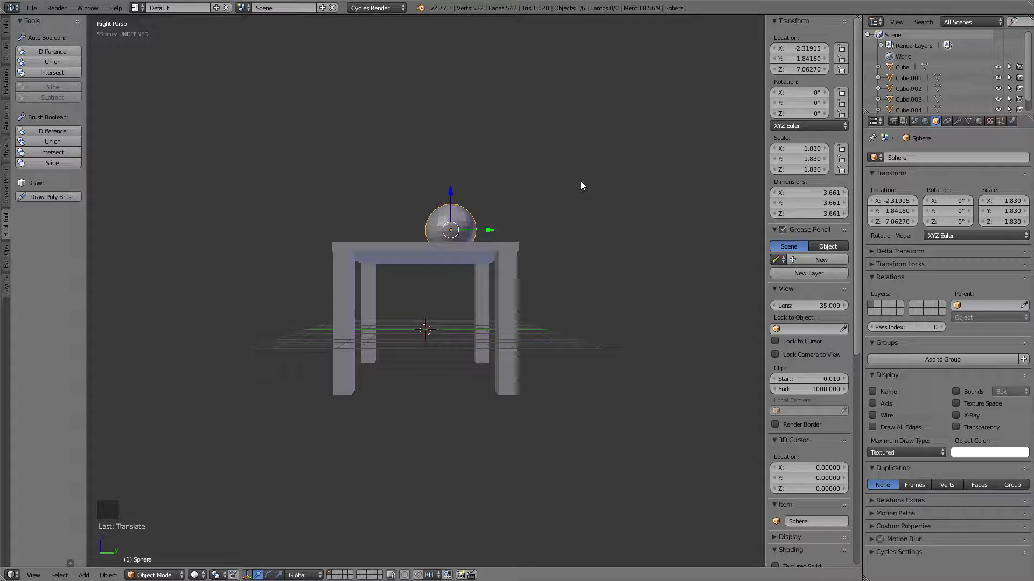
middle_click_drag(436, 211, 507, 105, "shift")
scroll(505, 192, "up", 3)
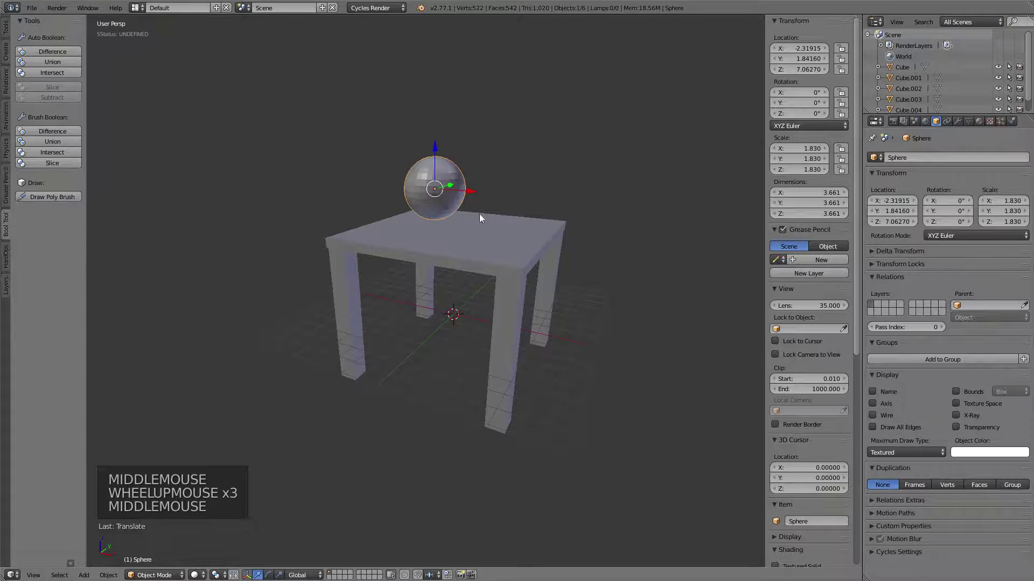
Select the tabletop slab, frame it, then fit the whole table and sphere in view.
right_click(518, 230)
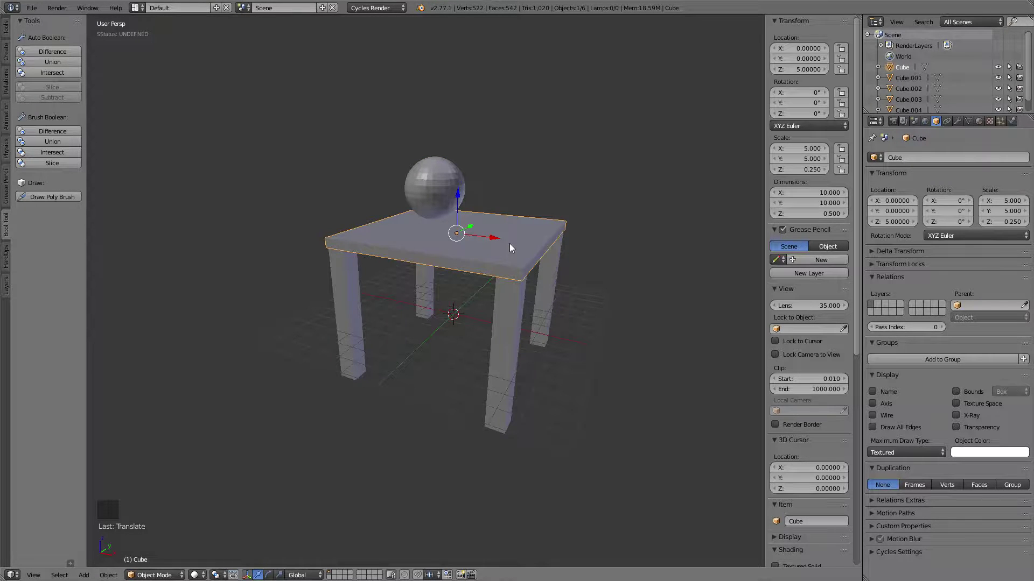
key("KP_Decimal")
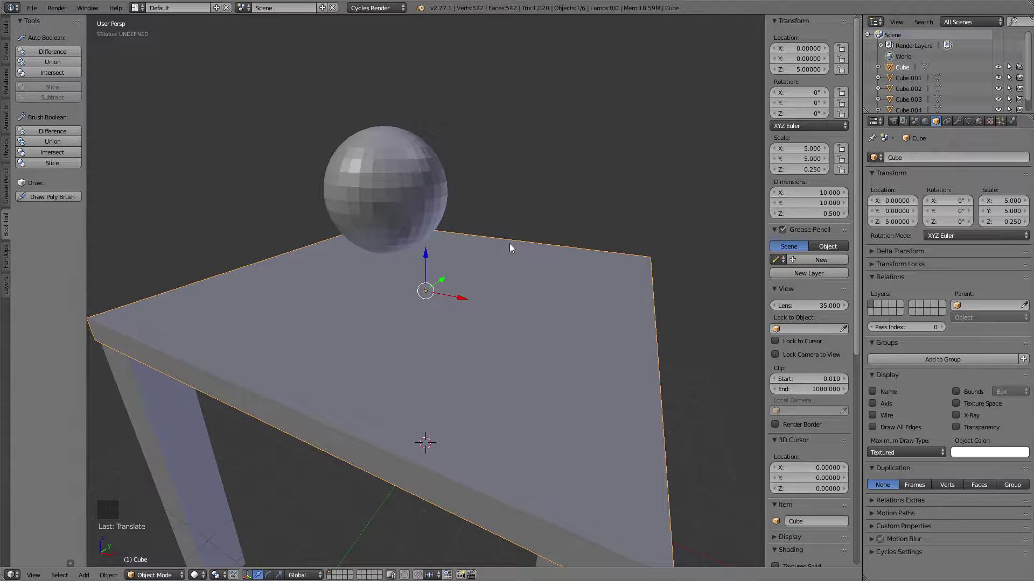
key("Home")
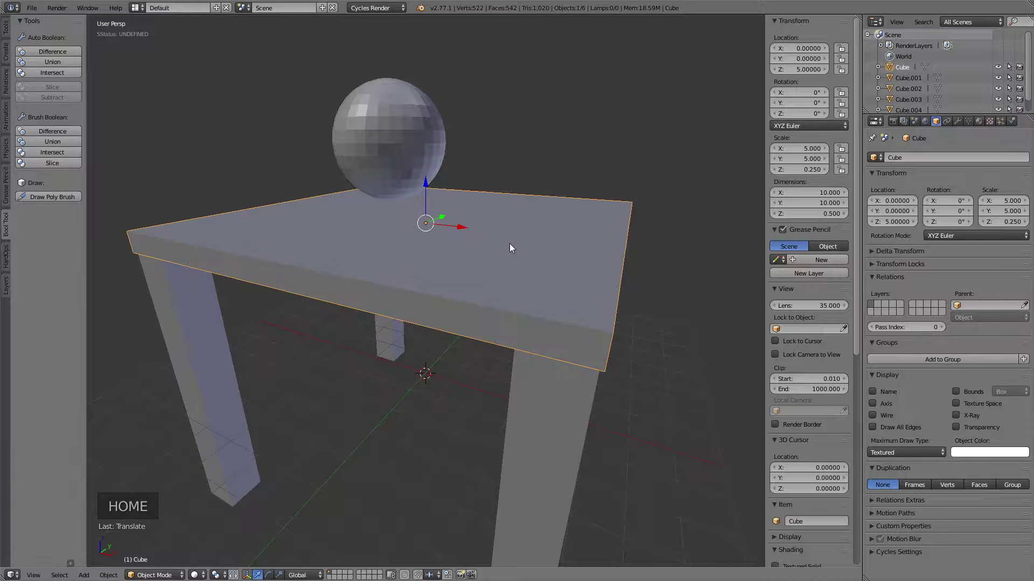
scroll(510, 247, "down", 5)
middle_click_drag(509, 248, 476, 249)
middle_click_drag(541, 273, 577, 252, "shift")
scroll(500, 250, "up", 2)
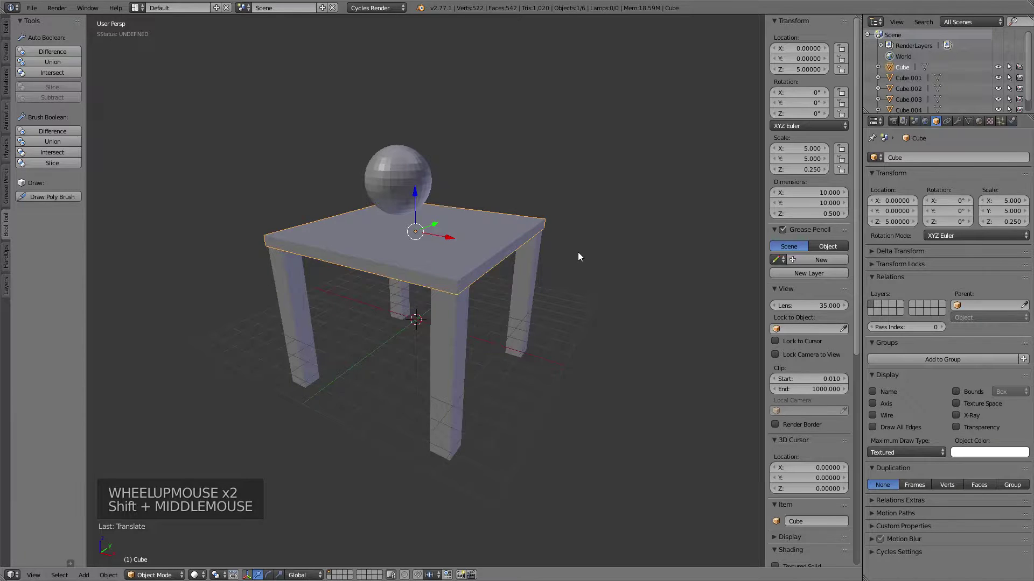